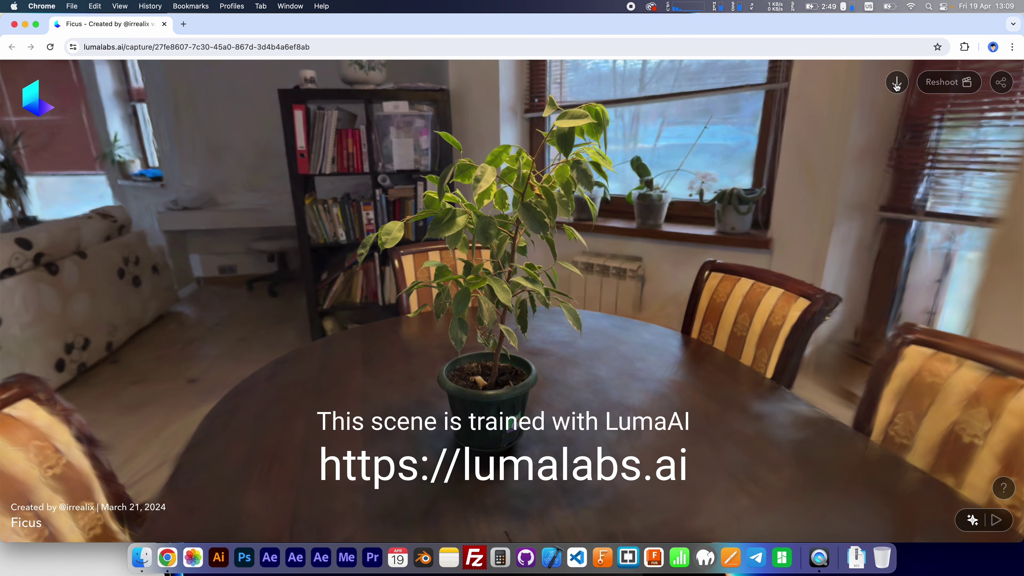
- Download the Ficus capture as a Gaussian Splat and save the archive in the ply folder
click(897, 82)
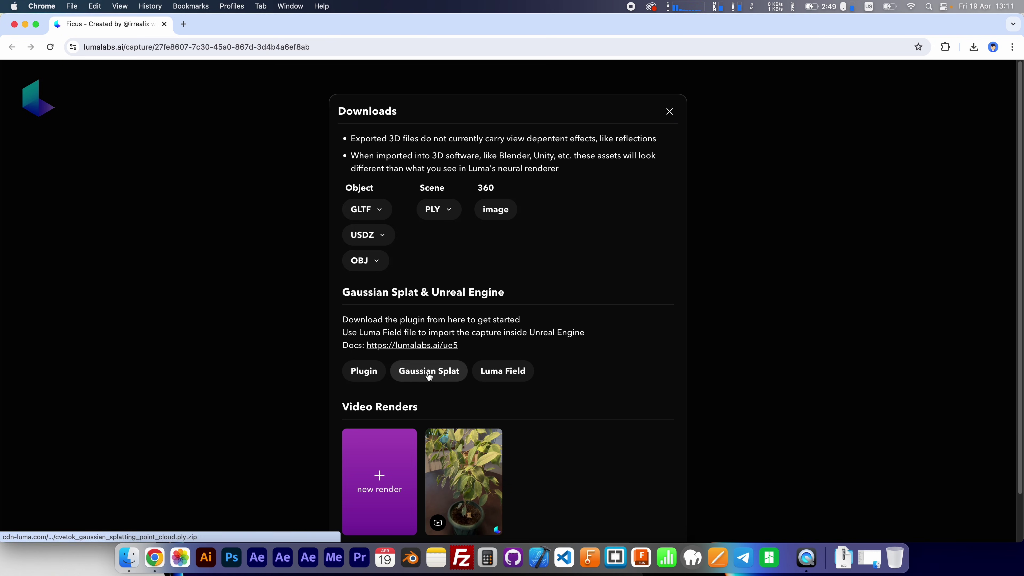
click(428, 373)
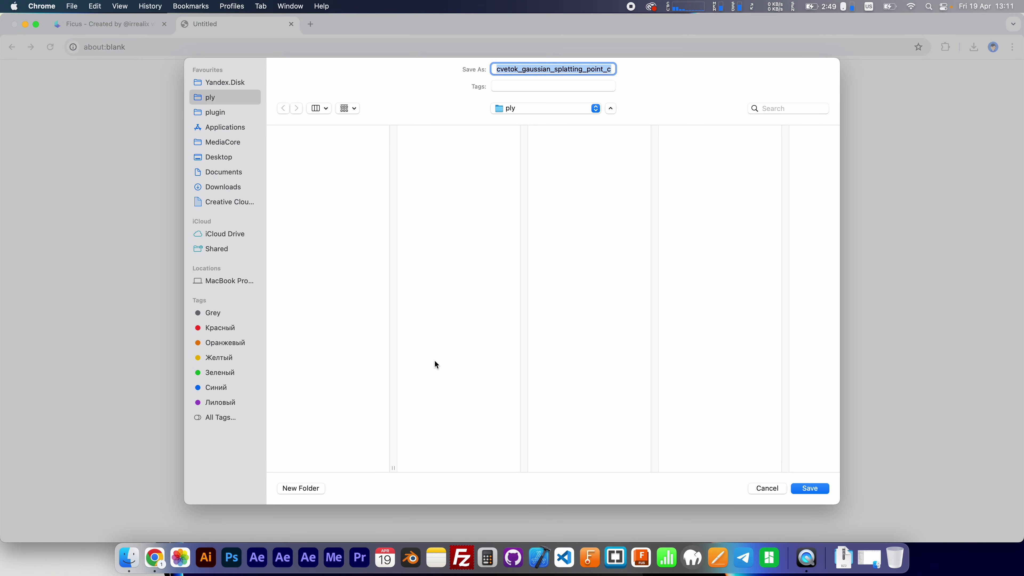
click(817, 491)
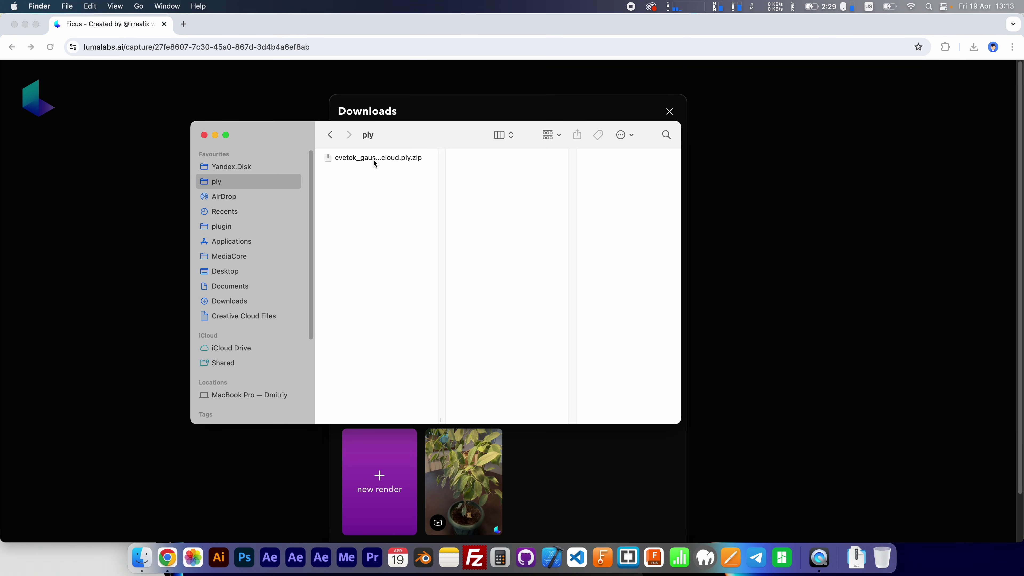
- Extract the downloaded cvetok_gaussian_splatting_point_cloud.ply.zip archive in the ply folder
click(408, 158)
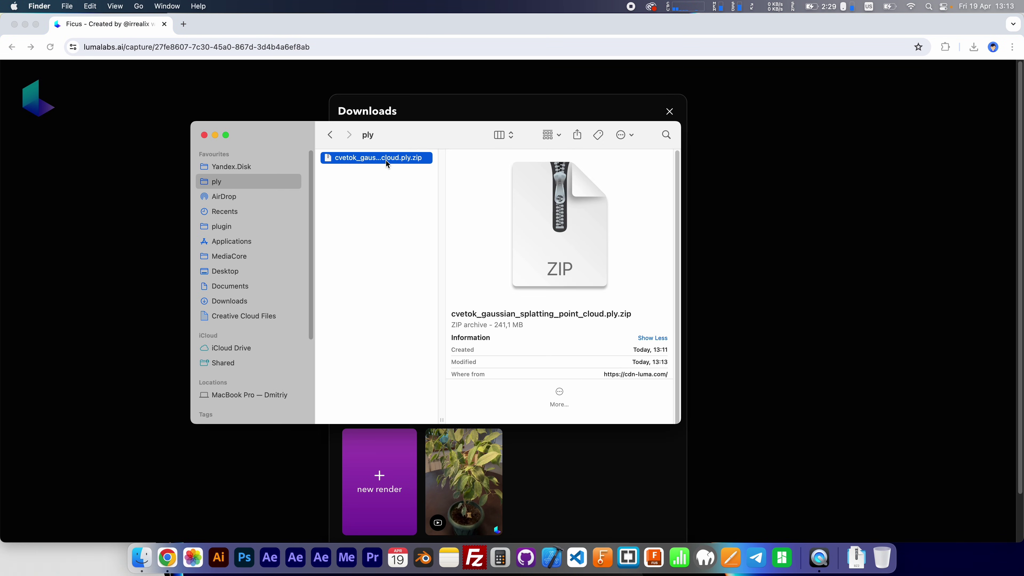
double_click(385, 160)
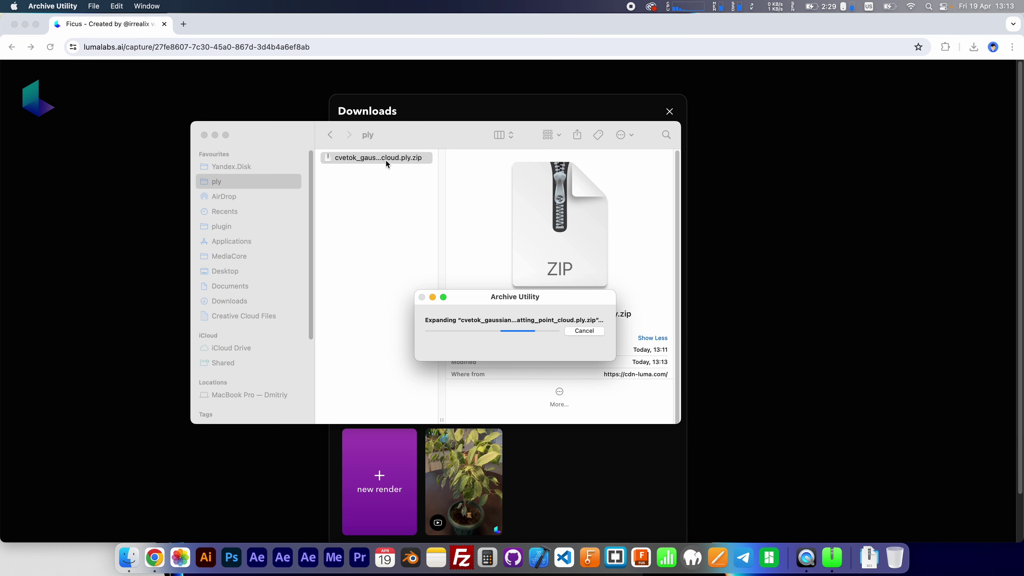
click(370, 181)
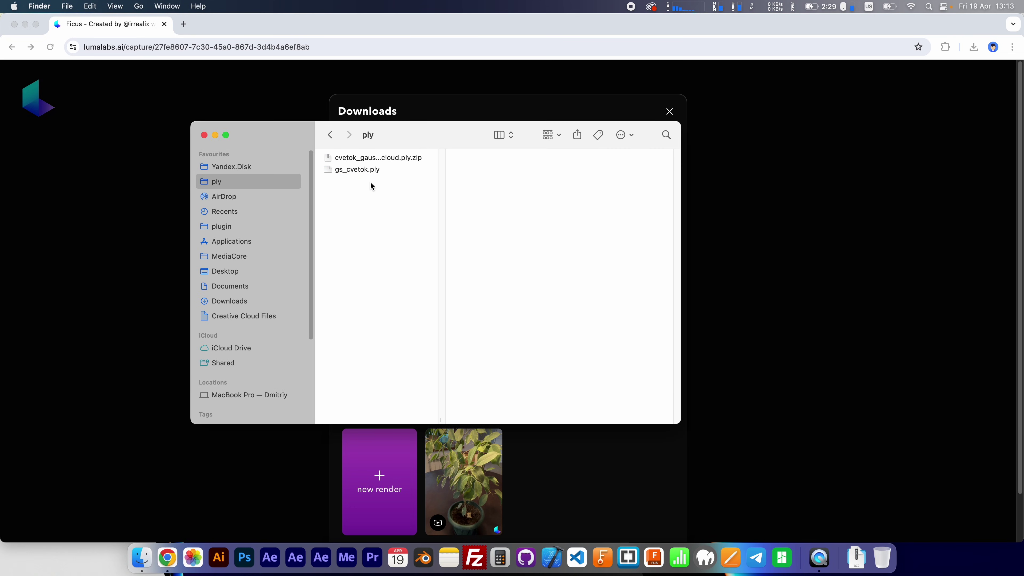
- Switch to After Effects, maximize its window, and import gs_cvetok.ply from the ply folder into the project
click(299, 559)
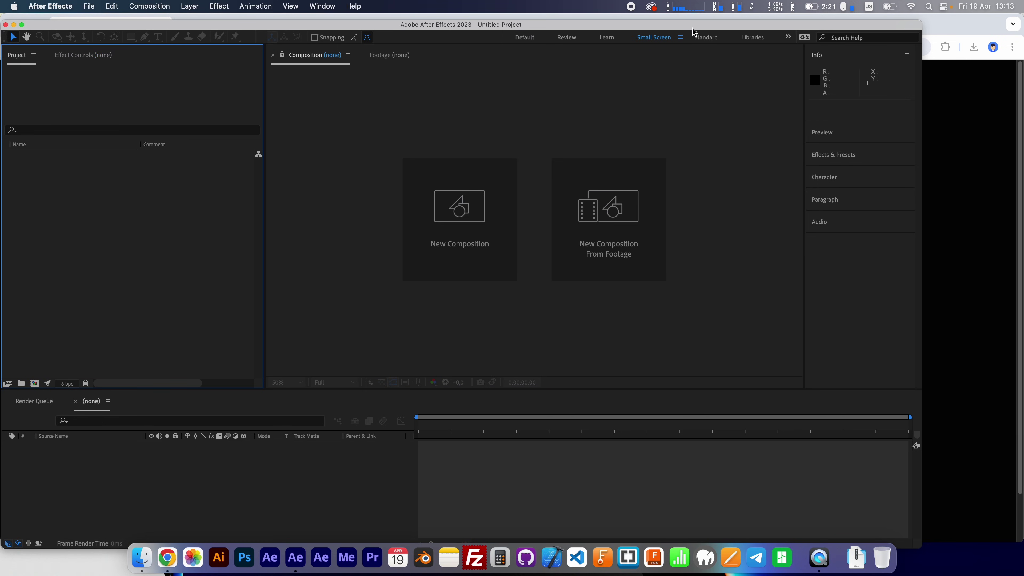
double_click(693, 28)
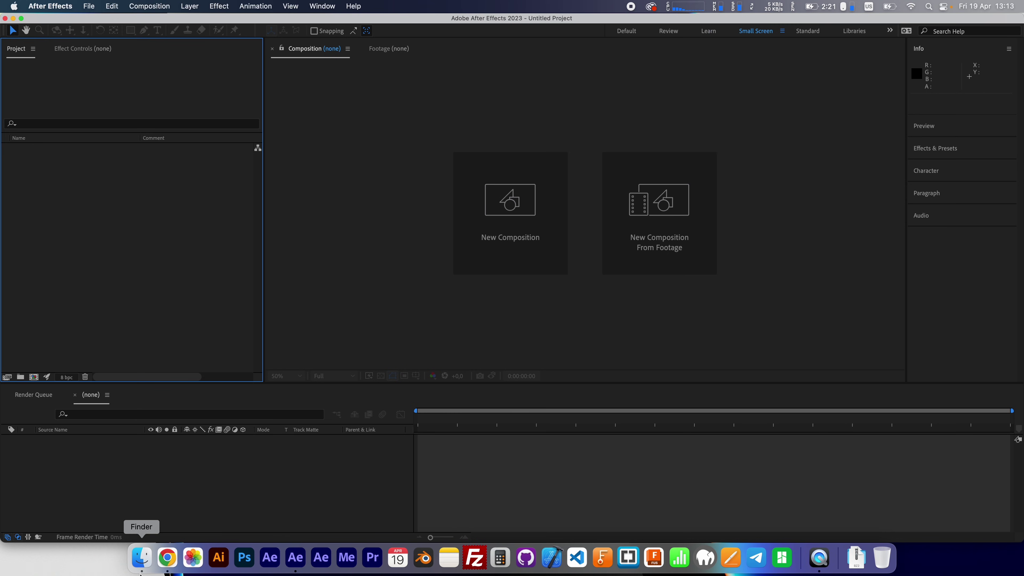
click(141, 557)
drag(432, 136, 545, 180)
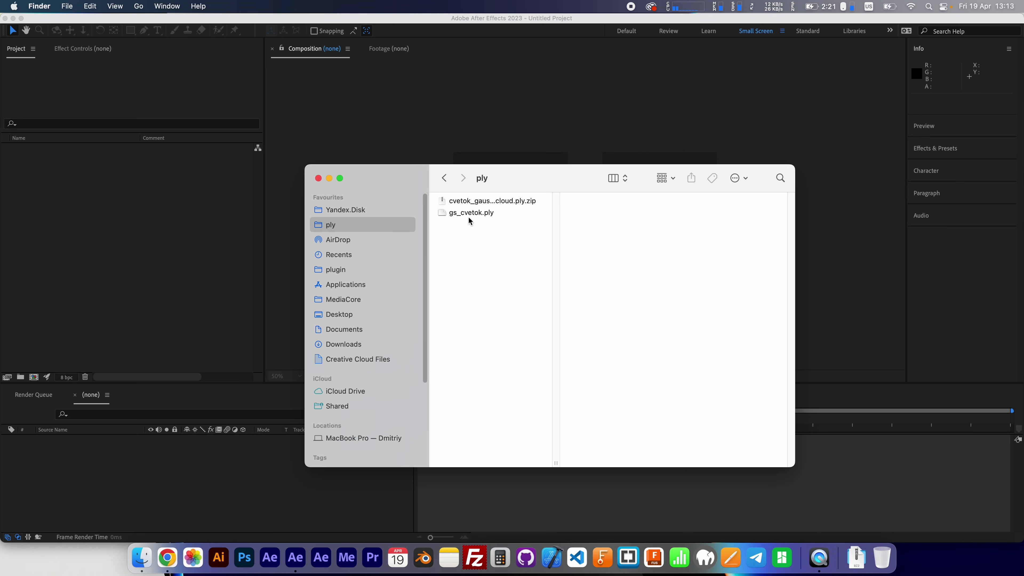
click(468, 213)
drag(454, 209, 138, 250)
click(141, 253)
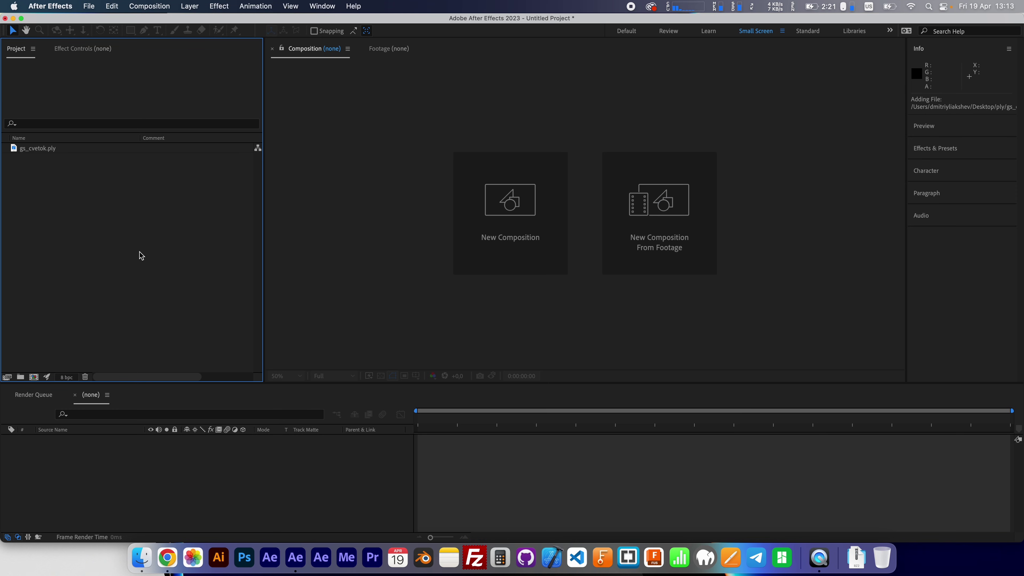
- Create a new composition with the HD 1920x1080 25 fps preset
click(149, 7)
click(169, 19)
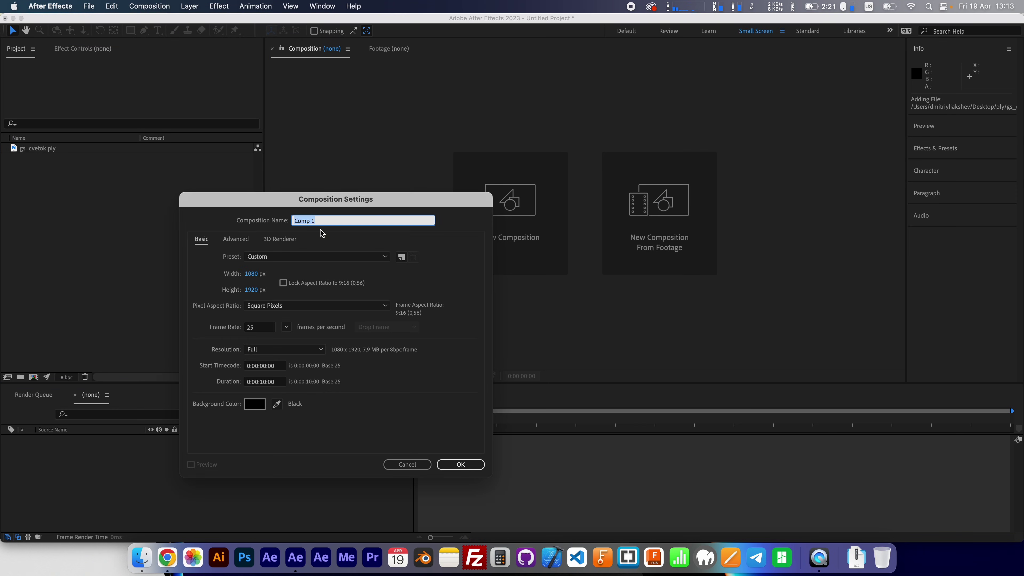
click(279, 258)
click(299, 294)
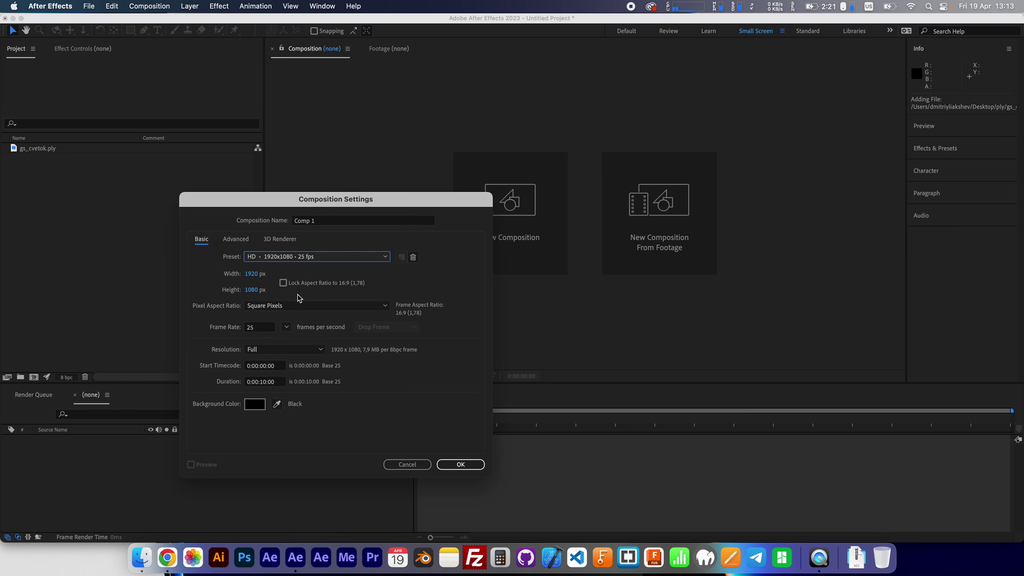
click(466, 469)
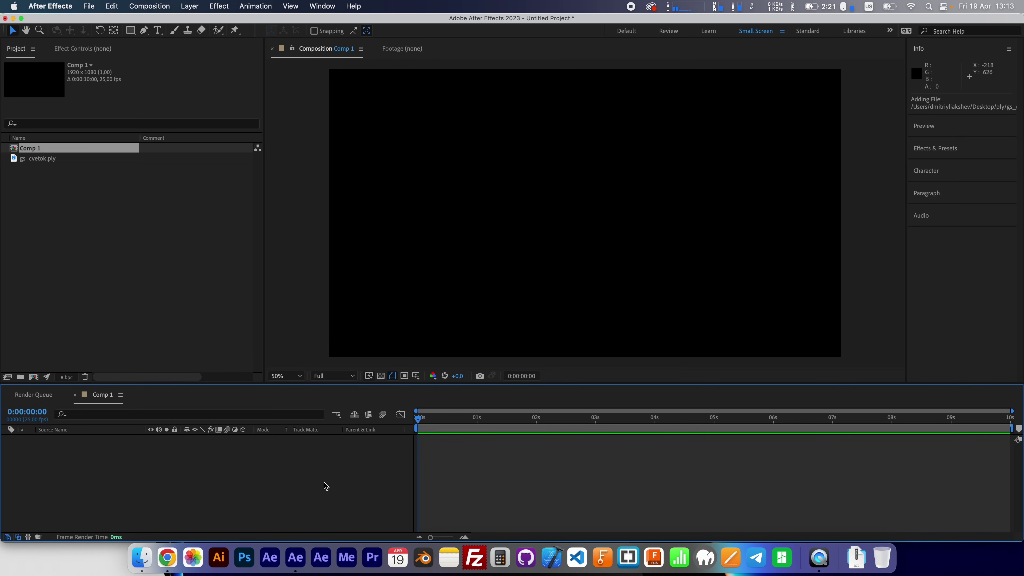
- Rename the composition to Ficus and add gs_cvetok.ply to it as a layer
key(super+k)
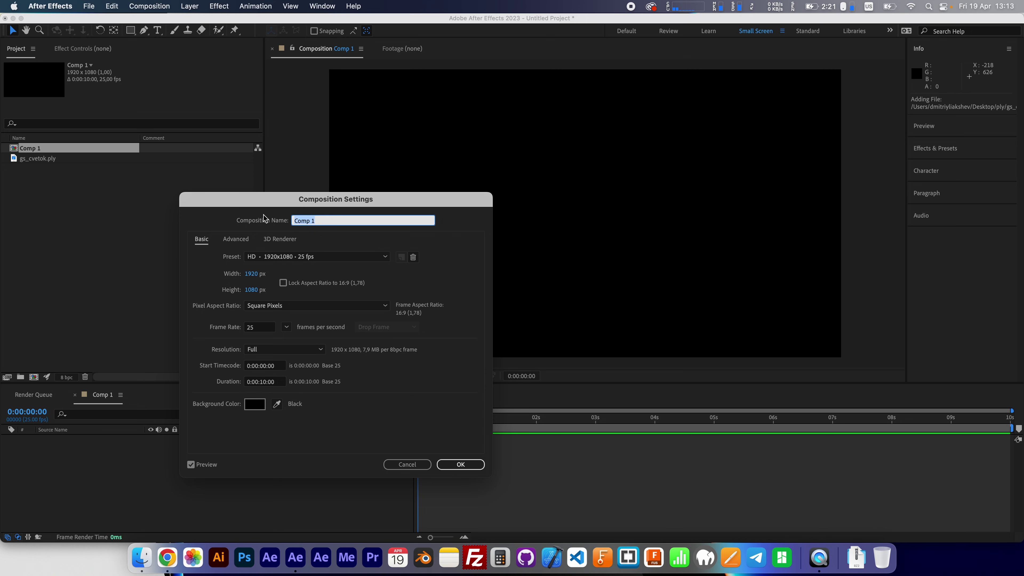
text(Fu)
key(Return)
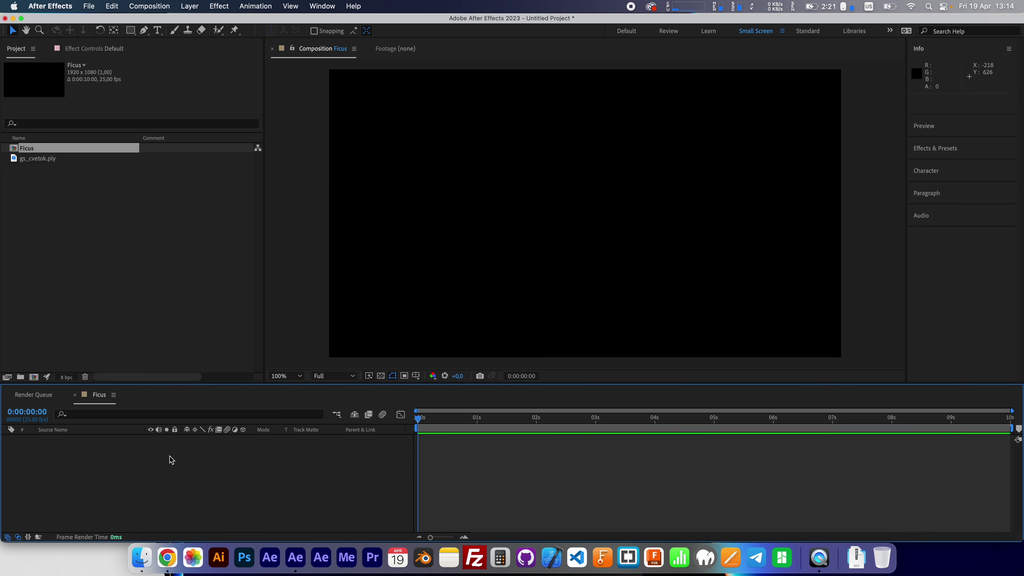
click(41, 160)
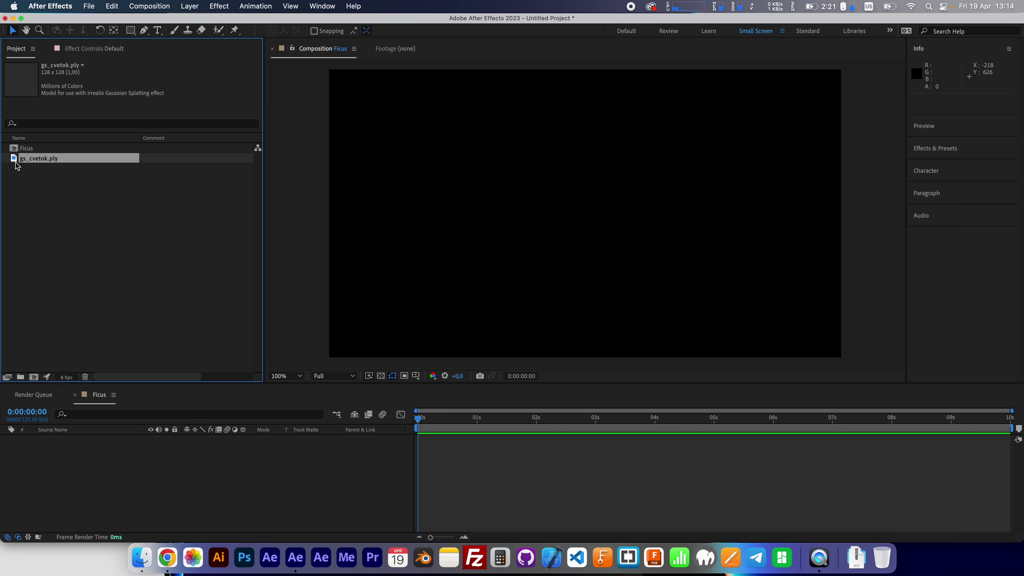
drag(52, 164, 186, 498)
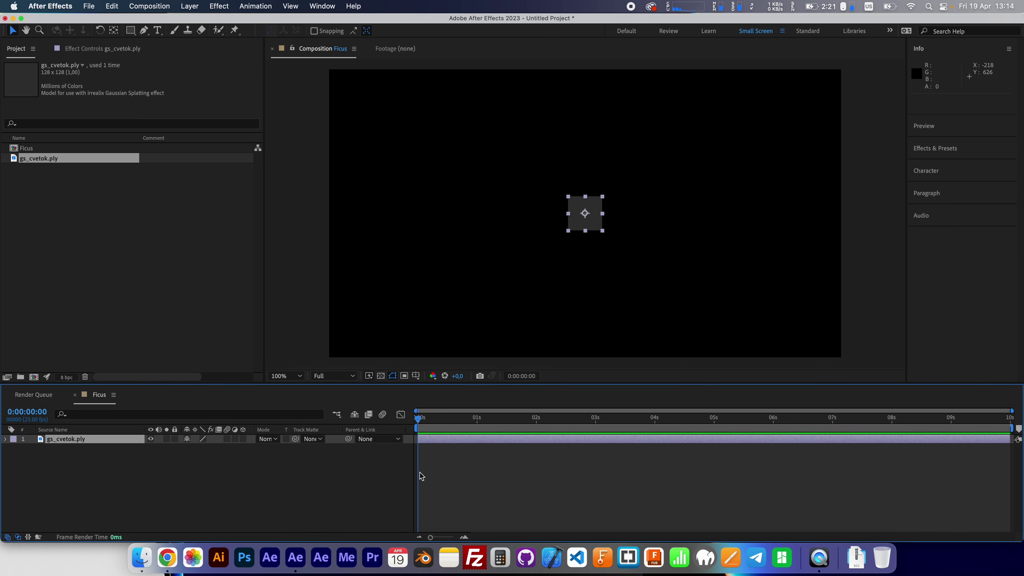
- Create a black 1920 x 1080 px solid layer named Gaussian Splatting in the Ficus composition
right_click(404, 472)
mouse_move(425, 400)
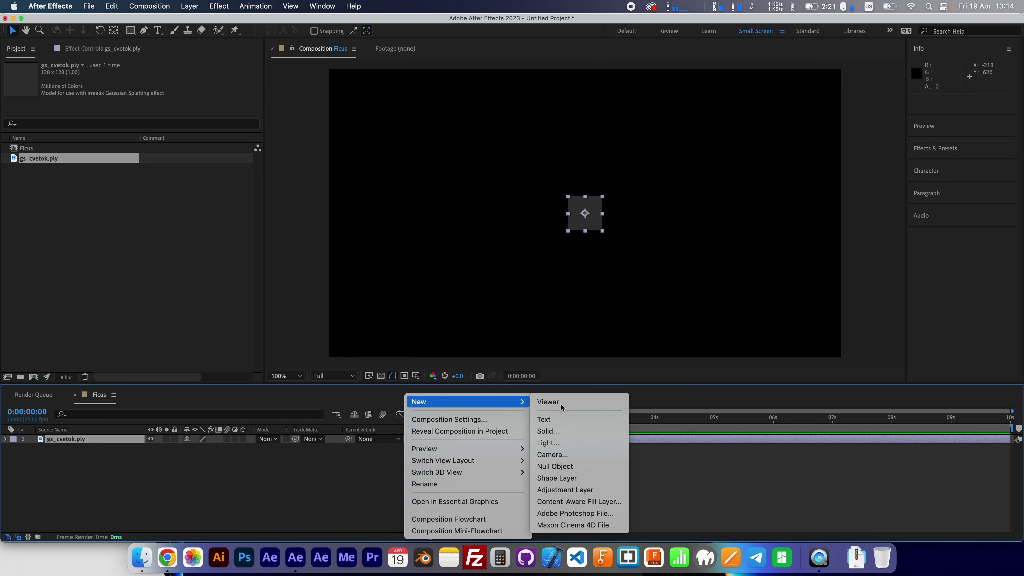
click(562, 432)
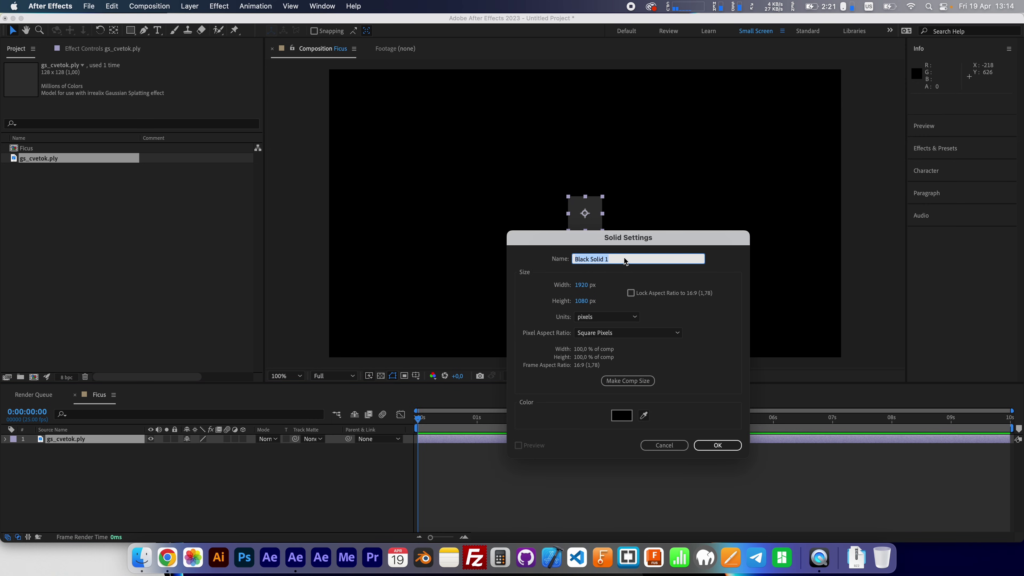
text(Gaussian Splatting)
click(718, 445)
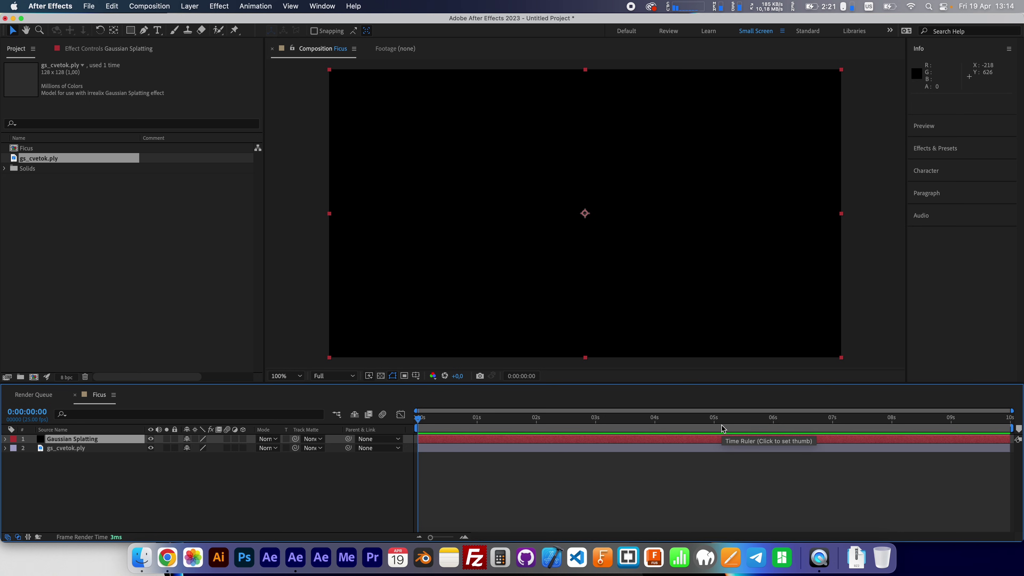
- Find the irrealix Gaussian Splatting effect and apply it to the Gaussian Splatting solid
click(939, 149)
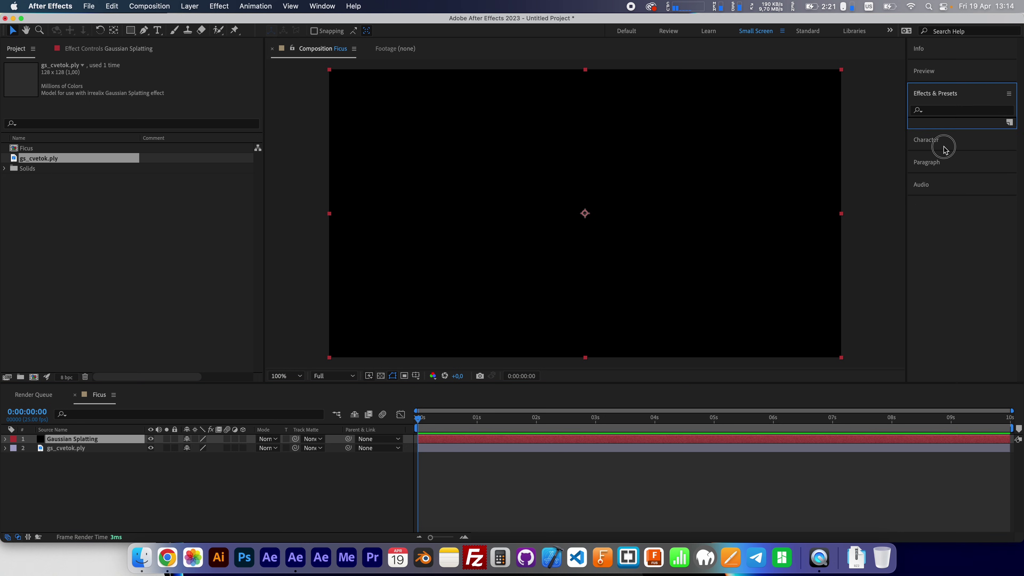
click(941, 111)
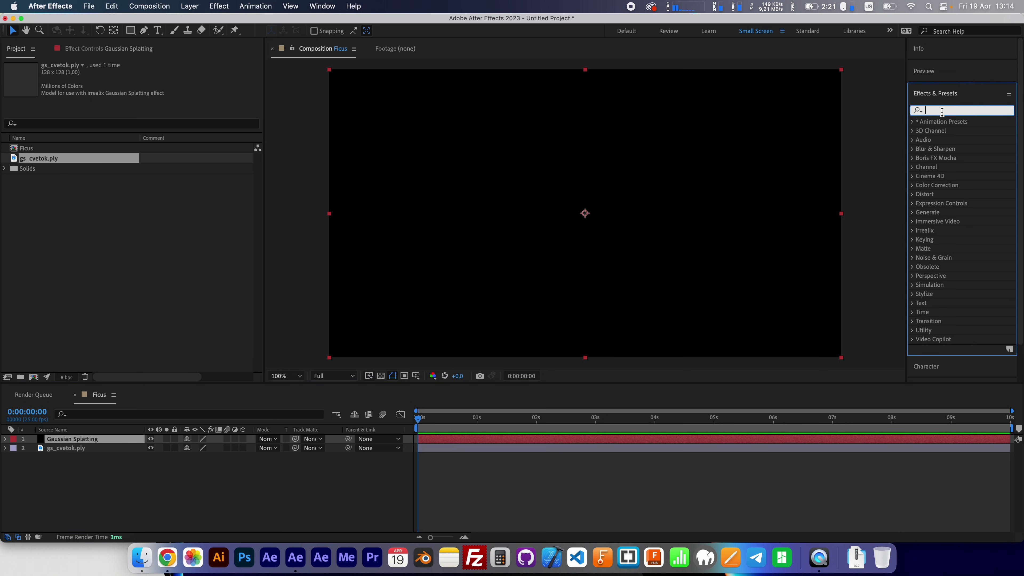
text(gau)
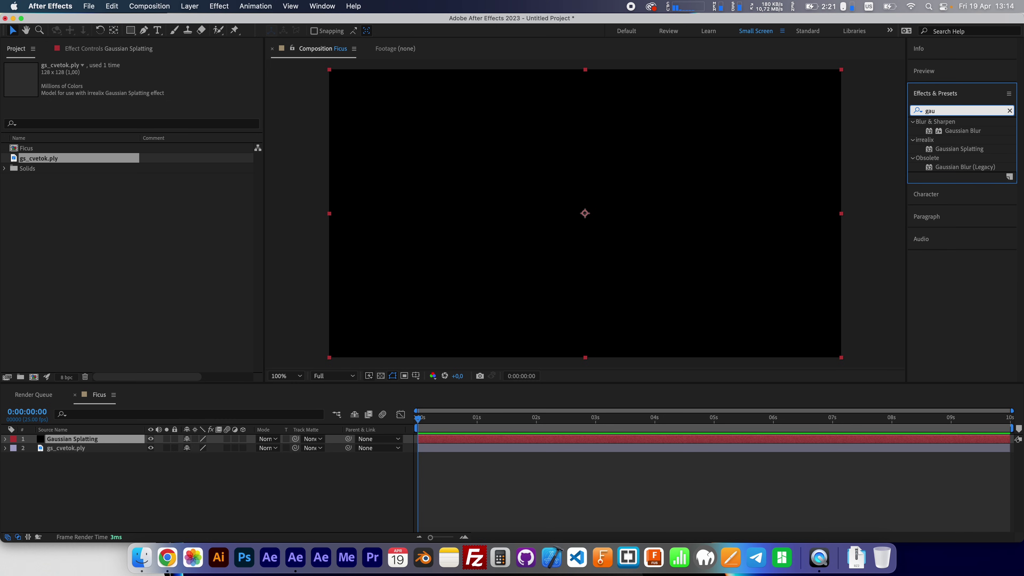
click(956, 149)
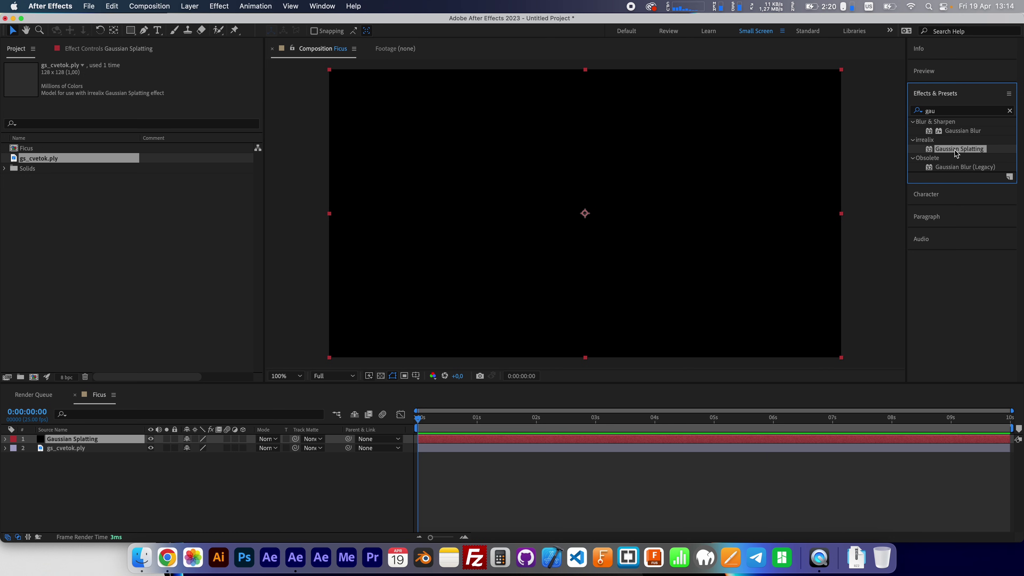
double_click(957, 149)
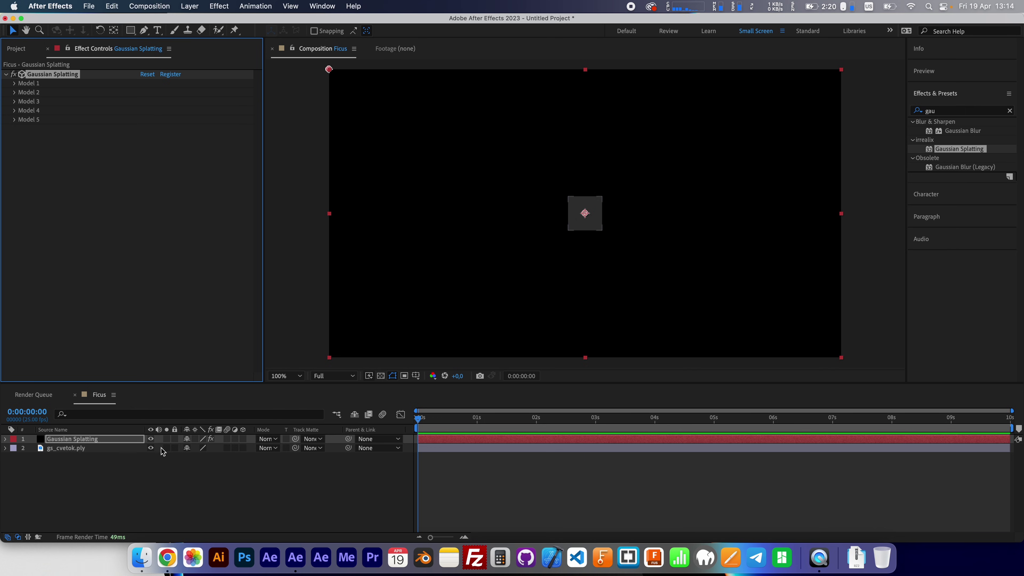
- Hide the gs_cvetok.ply layer and assign it as the Model 1 source in the Gaussian Splatting effect
click(151, 448)
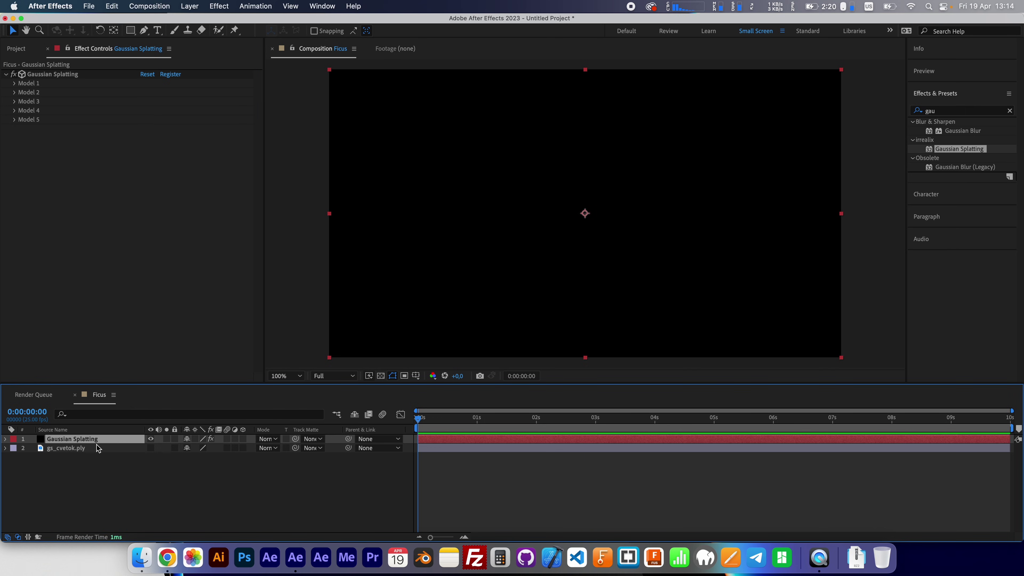
click(15, 83)
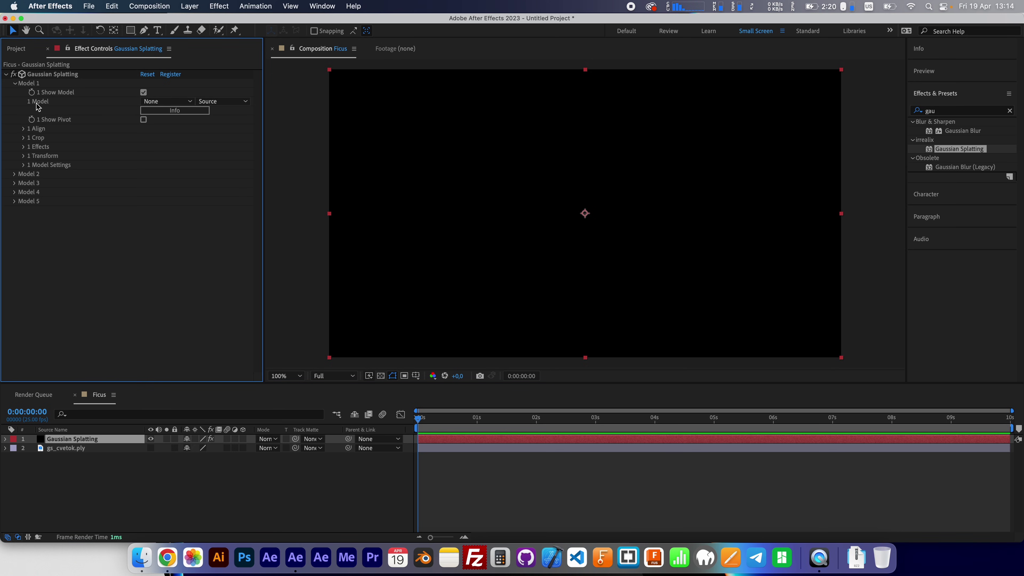
click(177, 102)
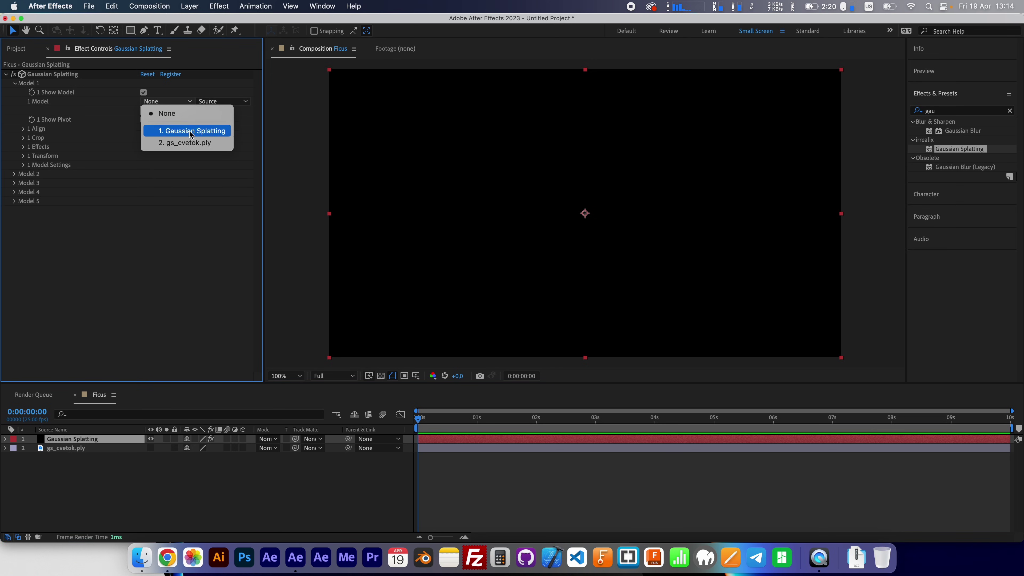
click(192, 144)
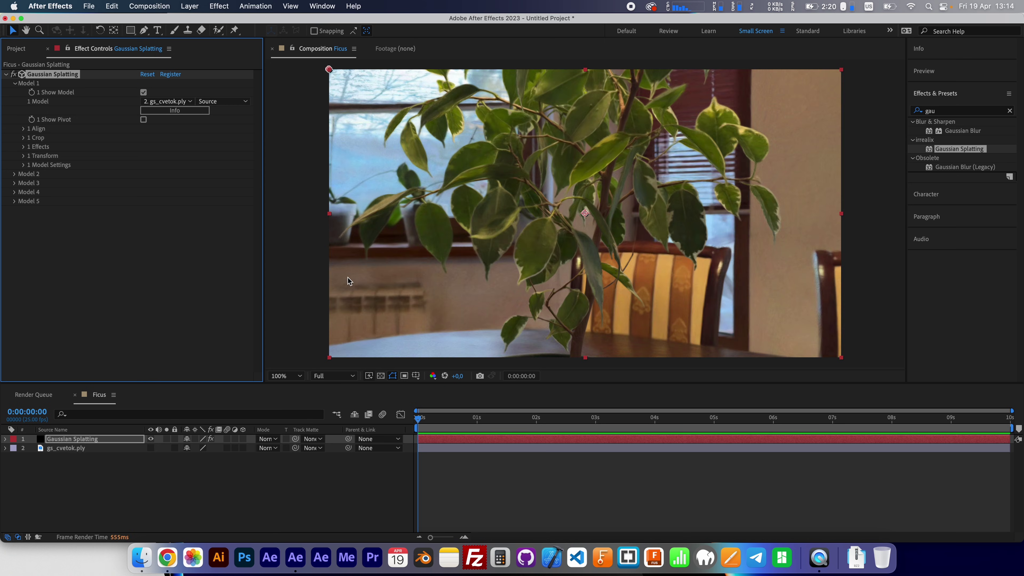
- Add a two-node camera to the Ficus composition, keeping the default camera settings
right_click(412, 443)
mouse_move(435, 402)
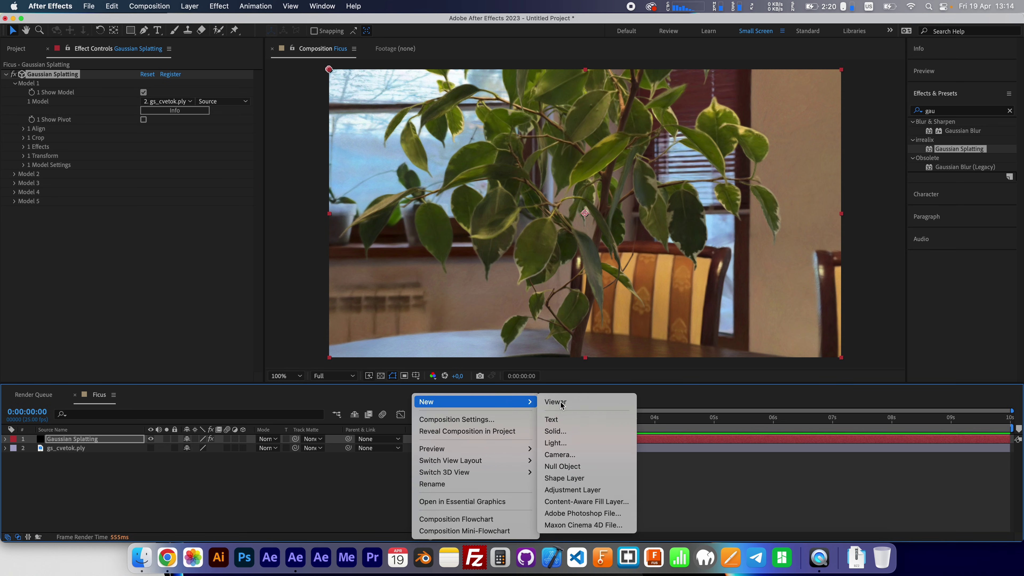
click(583, 451)
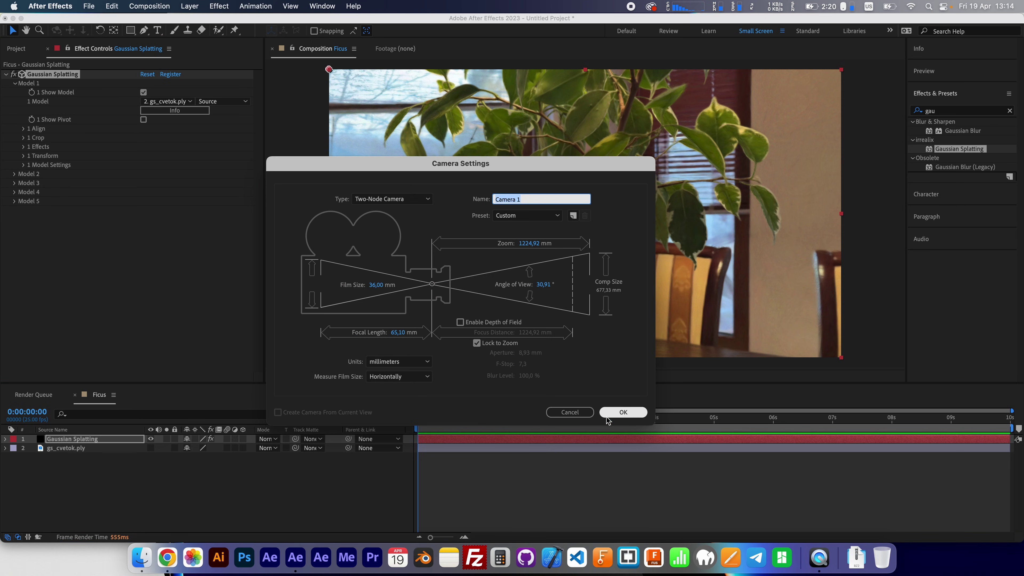
click(613, 413)
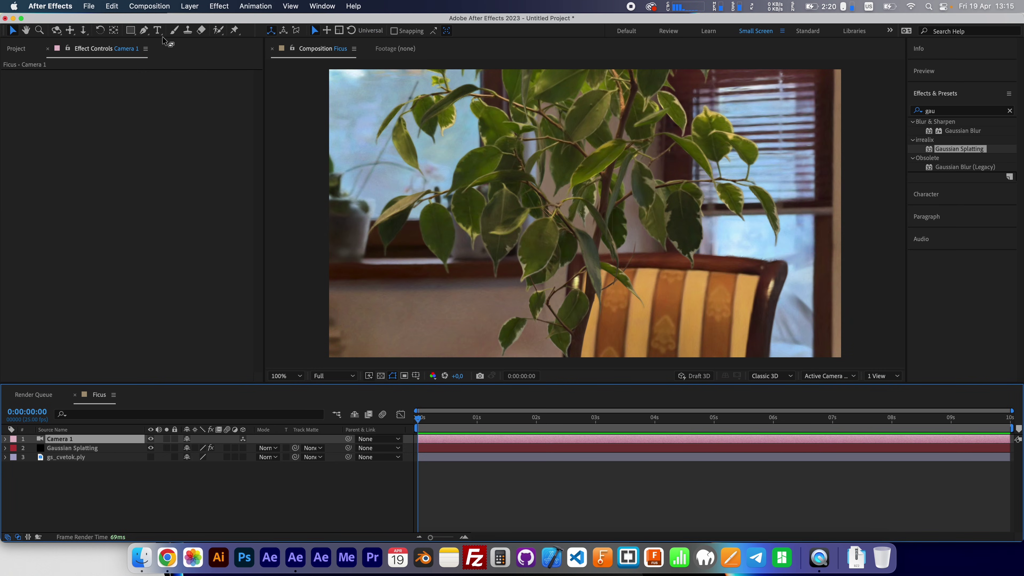
- Select the Gaussian Splatting layer and adjust the camera until the whole potted plant on the table is framed
click(56, 30)
key(super+Down)
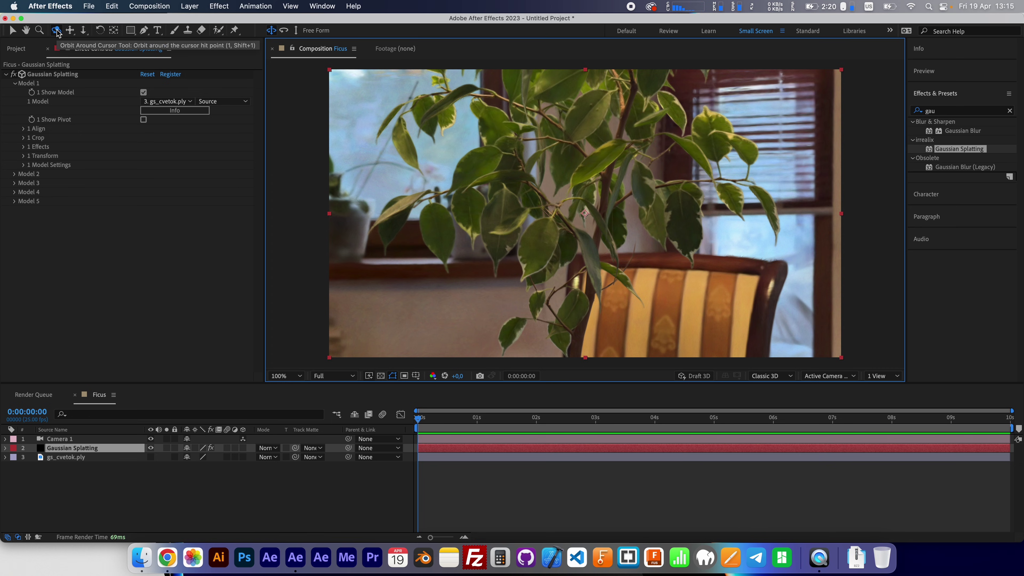
drag(602, 248, 584, 410)
key(c)
key(c)
key(c)
drag(572, 266, 746, 242)
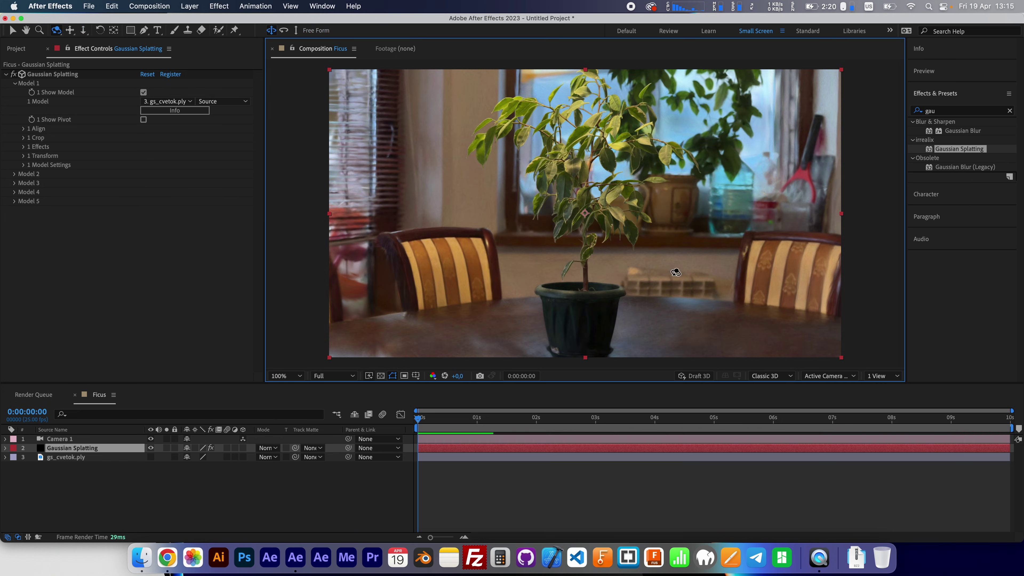
- Show the Model 1 pivot, then set the Align Anchor Point Y to 1186 and the Transform Position Y to 1262
click(23, 129)
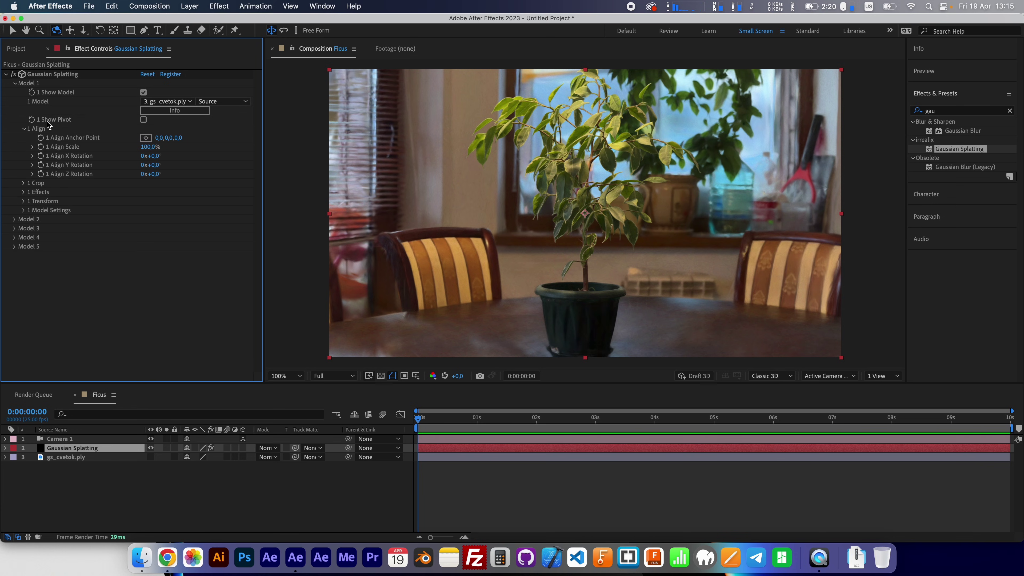
click(143, 120)
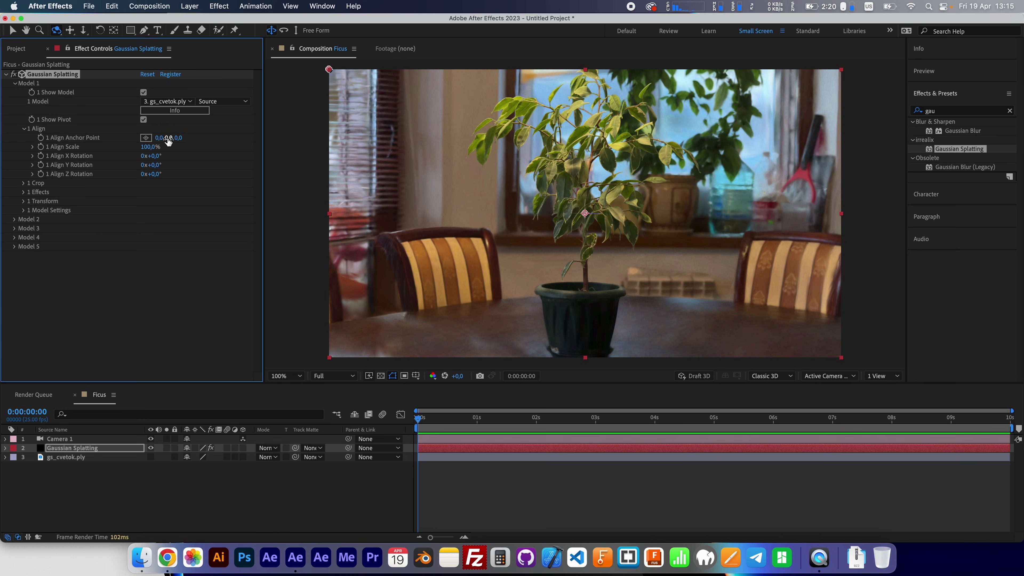
drag(169, 141, 773, 153)
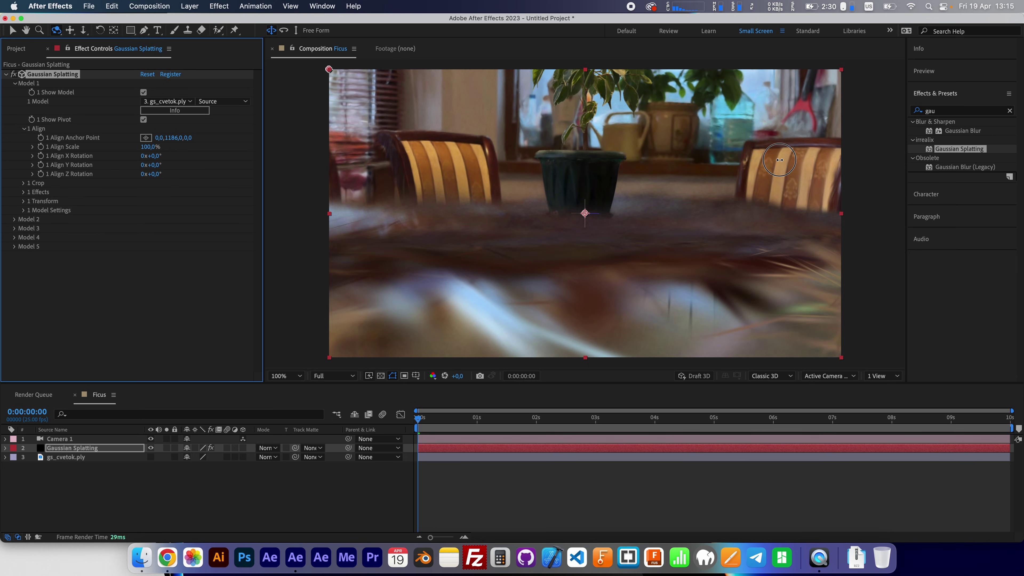
click(23, 201)
drag(172, 228, 536, 242)
- Adjust Camera 1 until the entire ficus and its pot on the table fit in the frame
click(83, 439)
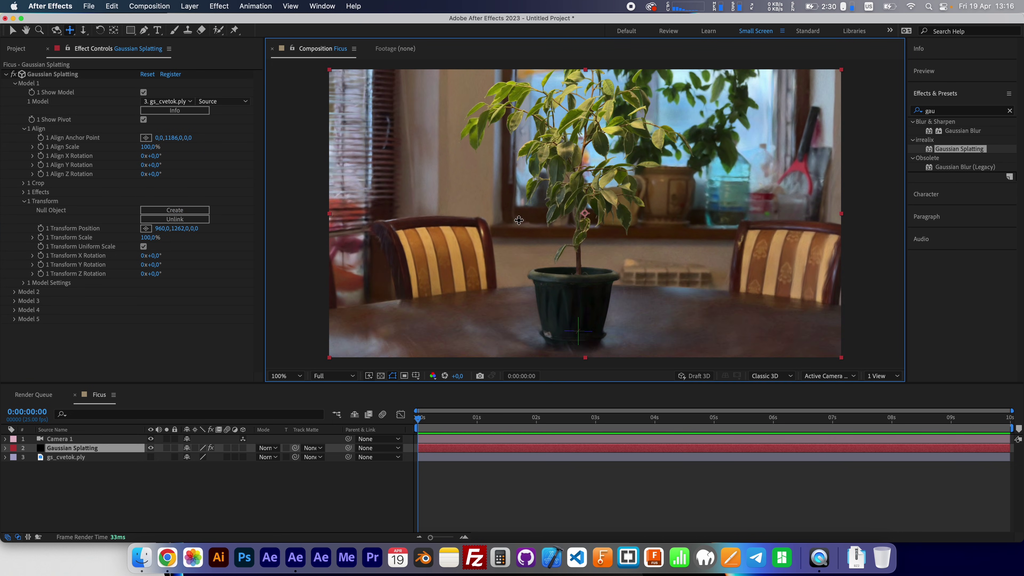
key(c)
drag(559, 206, 564, 242)
key(c)
key(c)
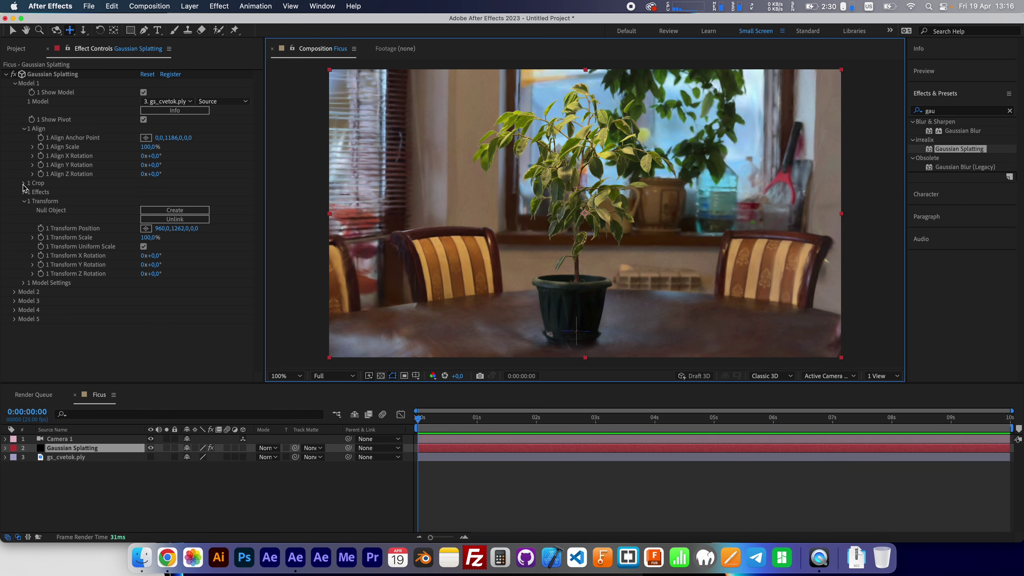
- Hide the Model 1 pivot and open the Model 1 Crop settings
click(24, 129)
click(24, 137)
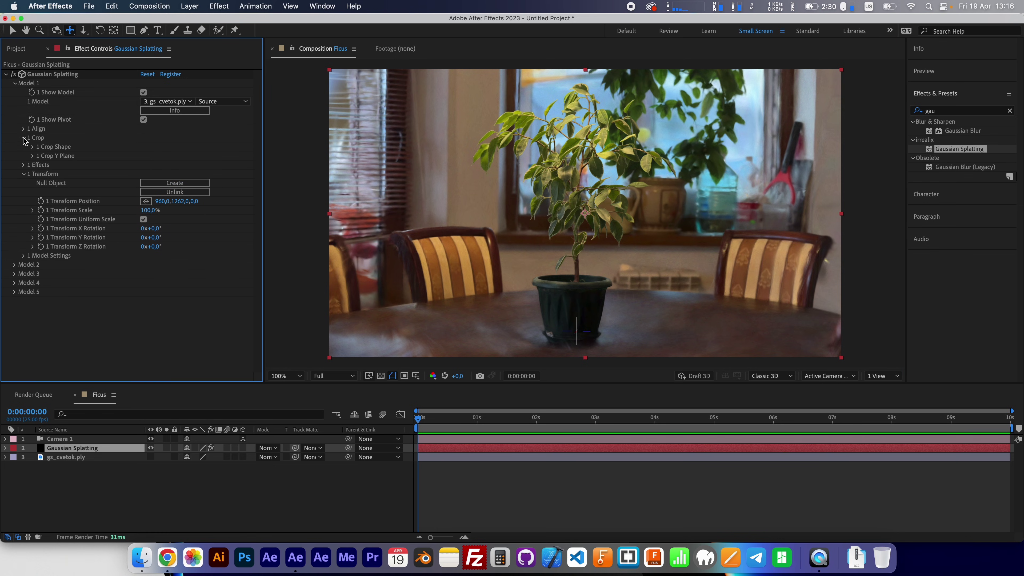
click(144, 120)
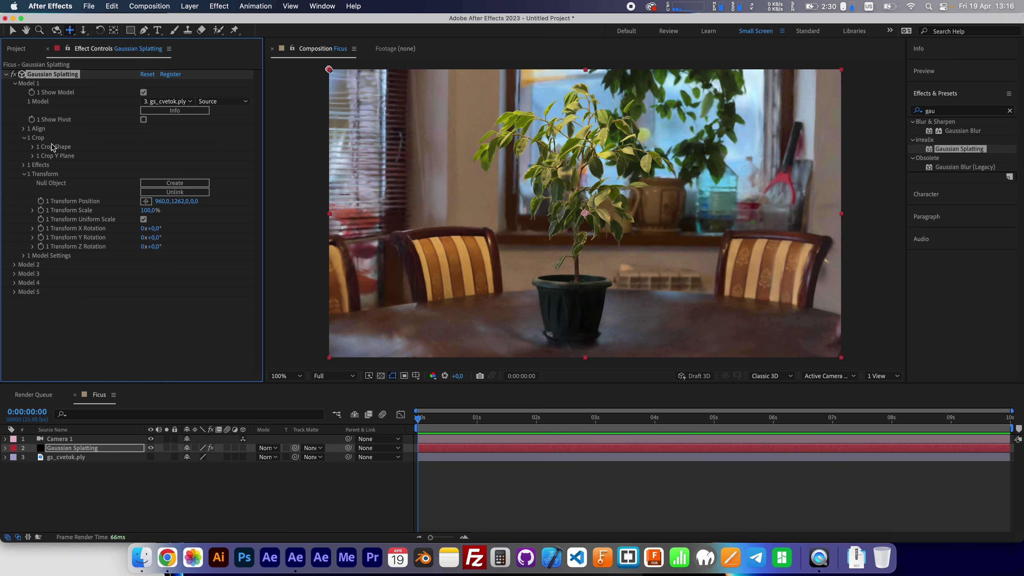
- Enable the Model 1 Crop Shape with its preview, setting the size to 3260 and the center Y to -1455 around the plant
click(33, 147)
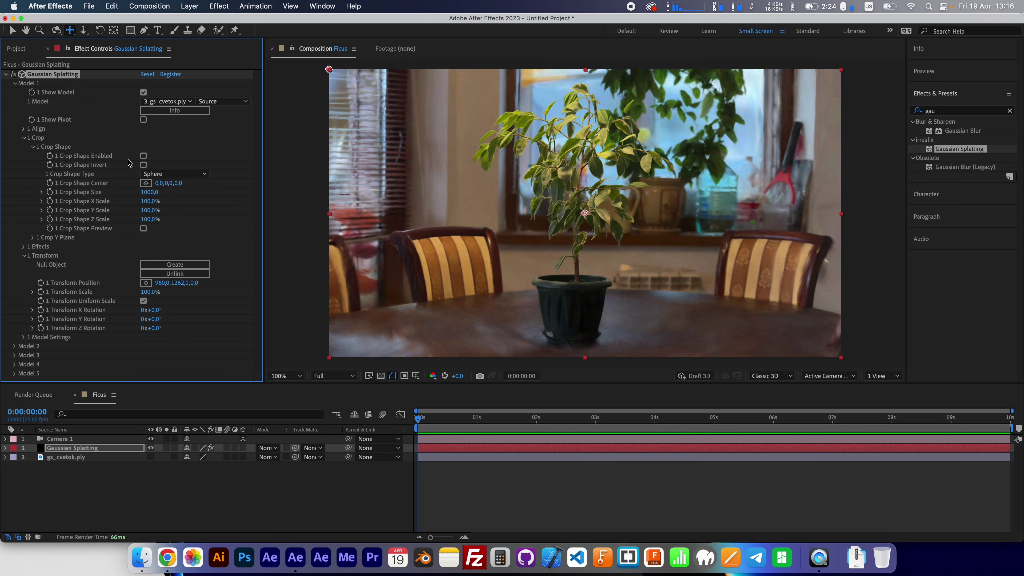
click(143, 156)
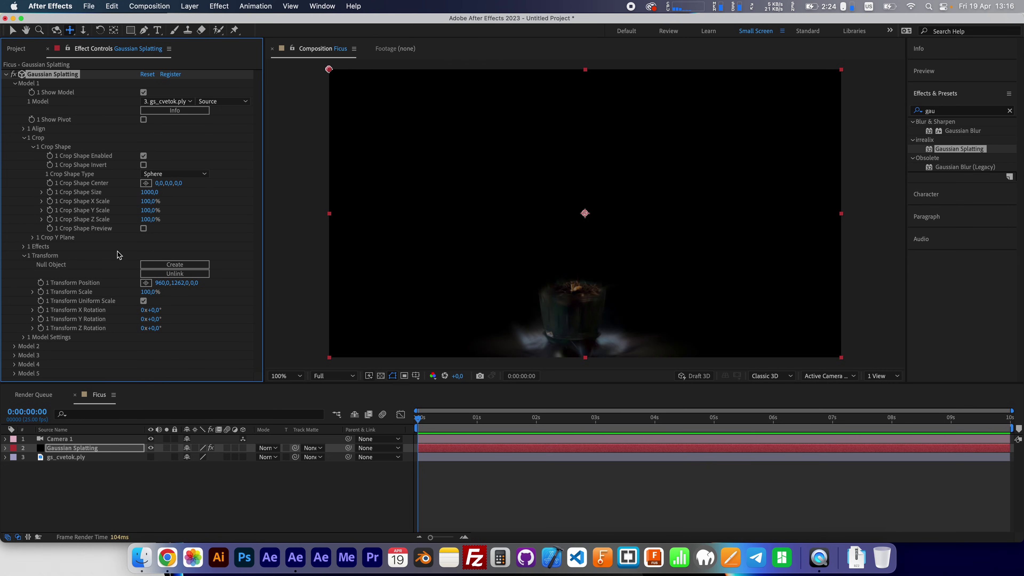
click(143, 228)
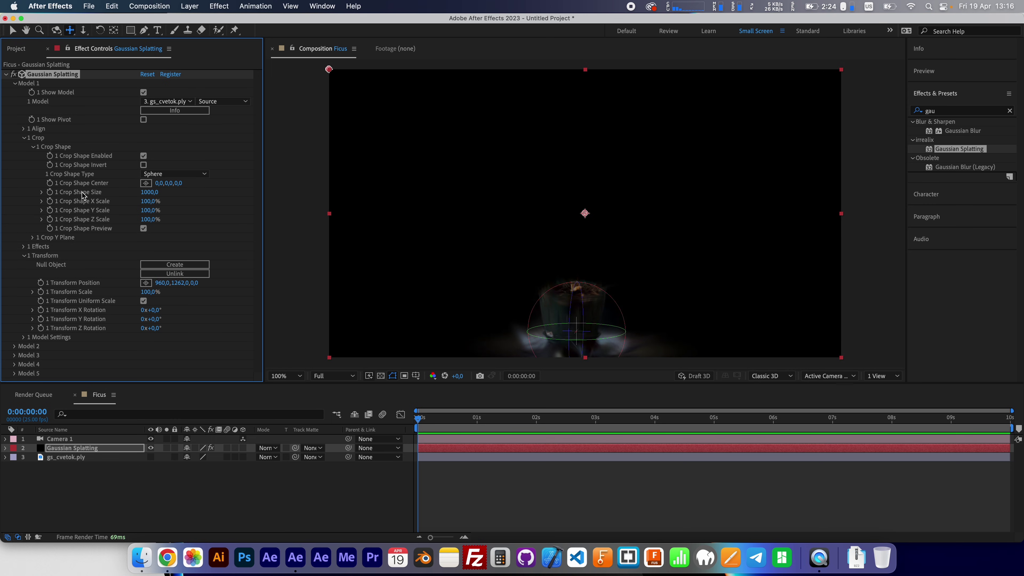
drag(150, 192, 106, 186)
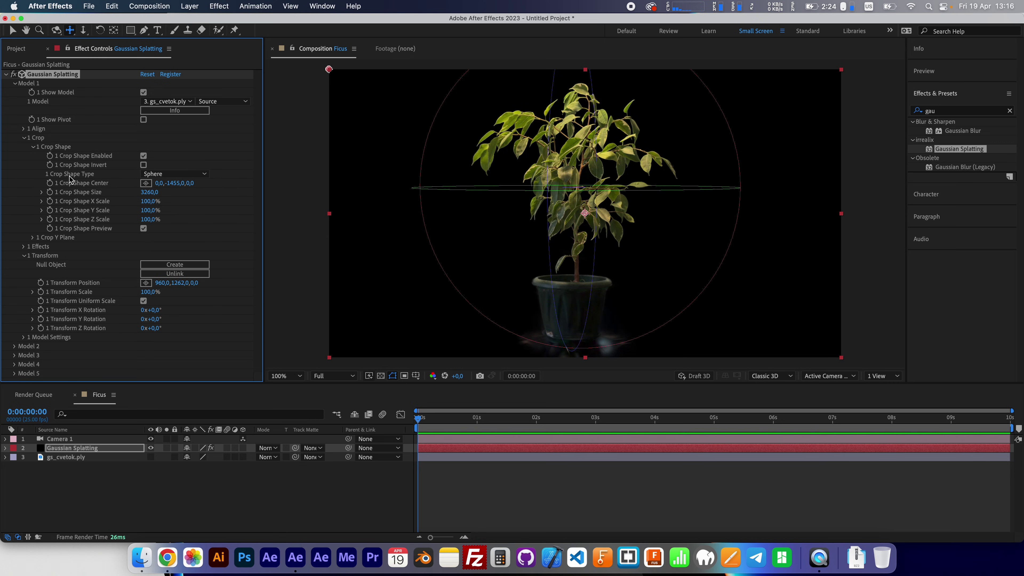
- Switch the Crop Shape Type to Box and set the Crop Shape Size to 3030
click(171, 174)
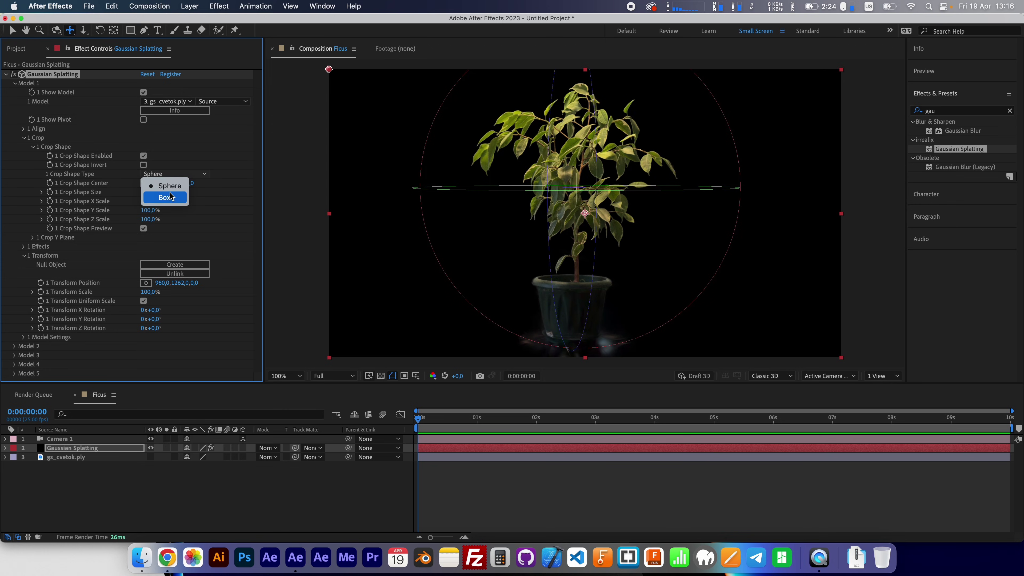
click(171, 197)
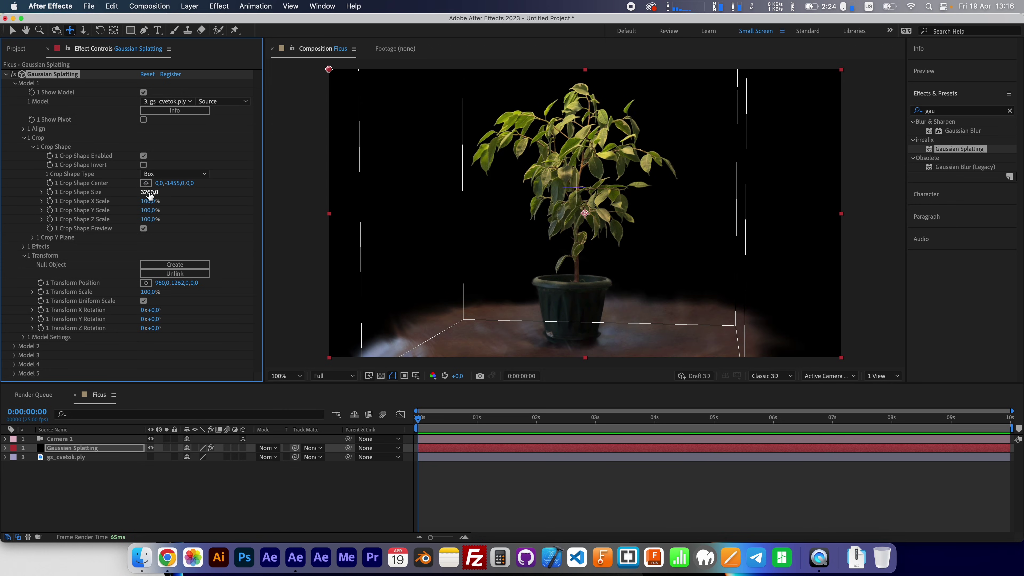
drag(146, 193, 139, 193)
- Return the Crop Shape Type to Sphere with its center Y at -1355, and hide the crop preview
click(172, 173)
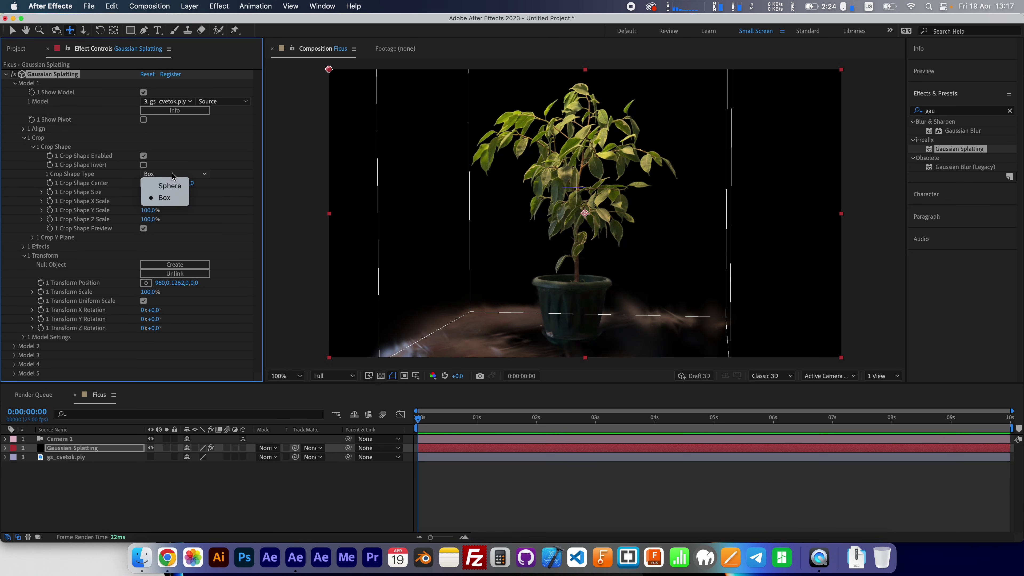
click(170, 186)
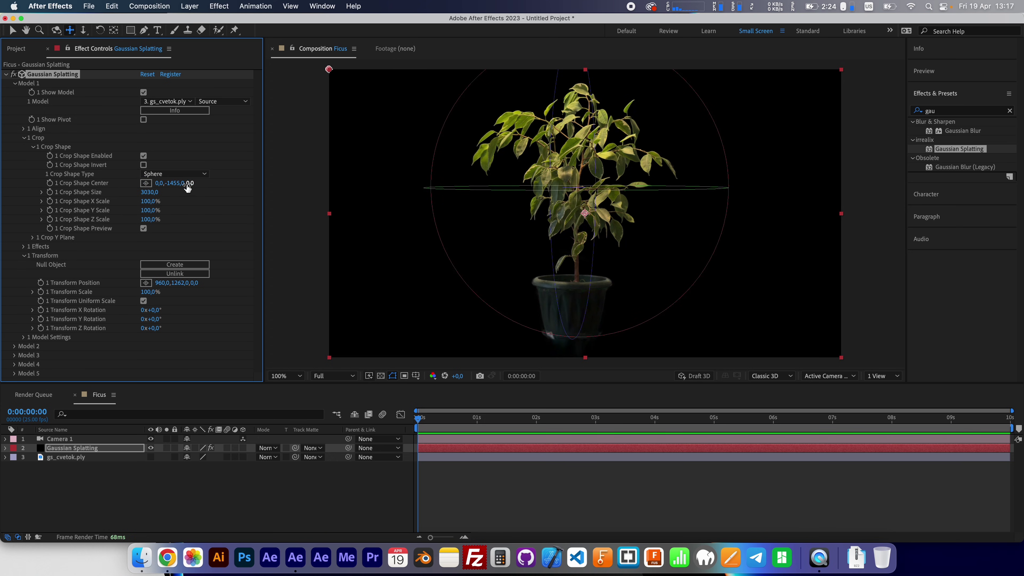
drag(180, 184, 223, 183)
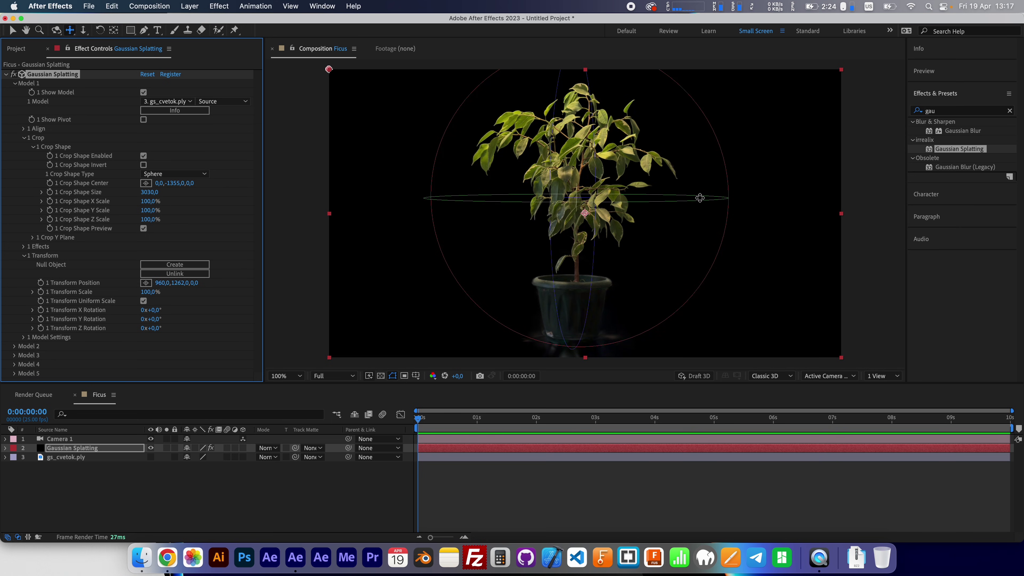
click(143, 229)
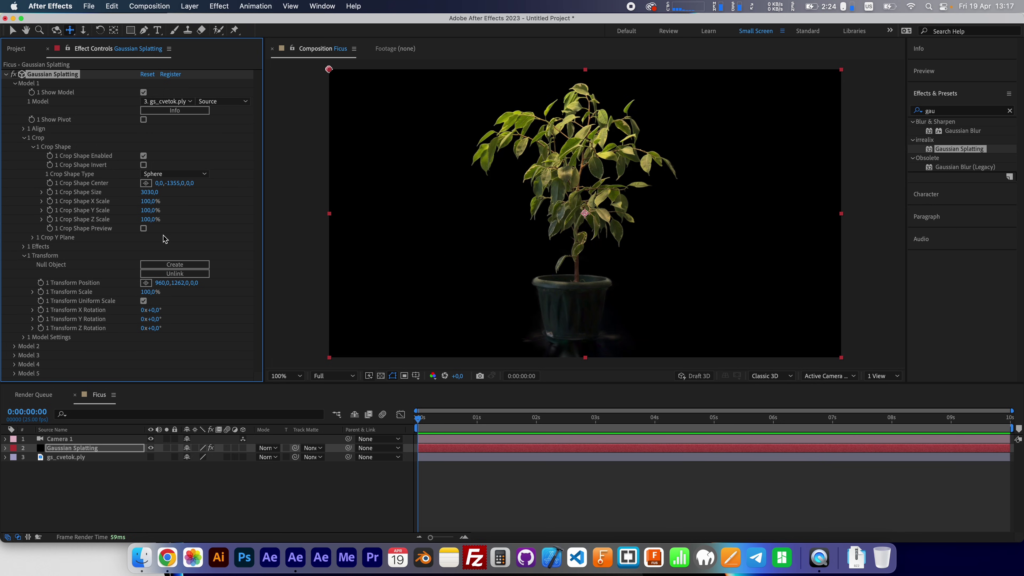
- Enable the Model 1 Crop Y Plane and set its altitude to 150
click(32, 238)
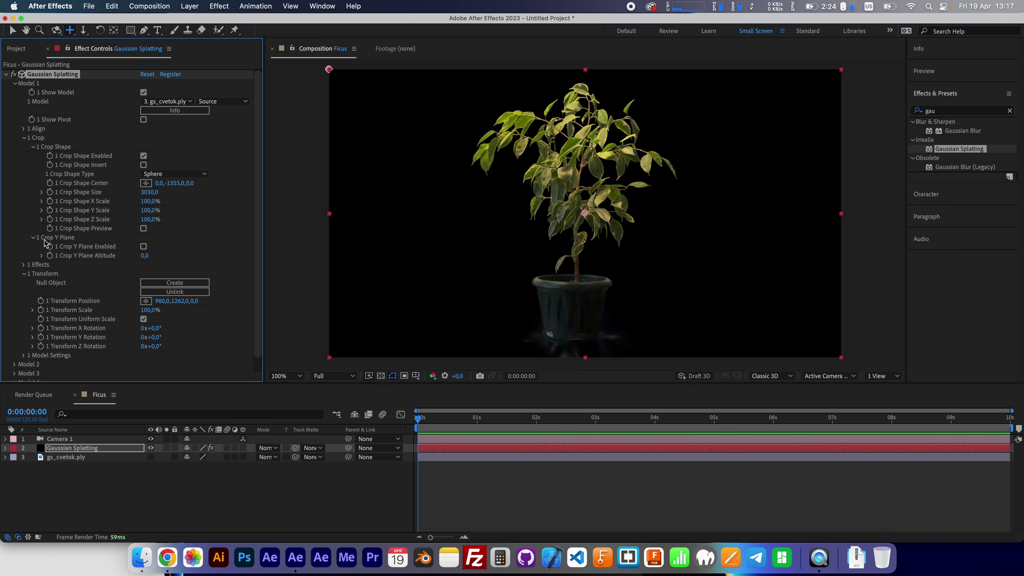
click(145, 247)
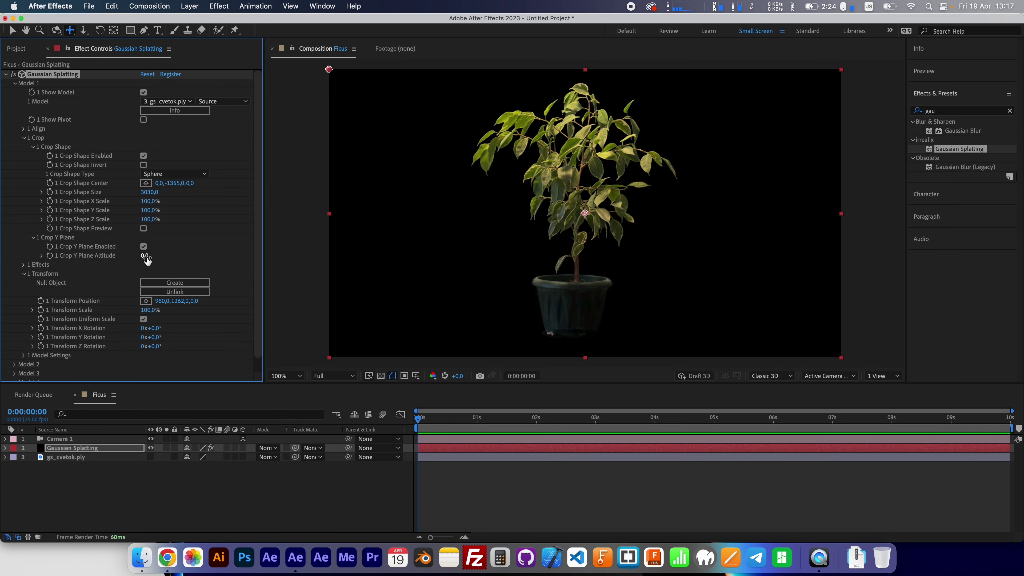
drag(147, 260, 157, 257)
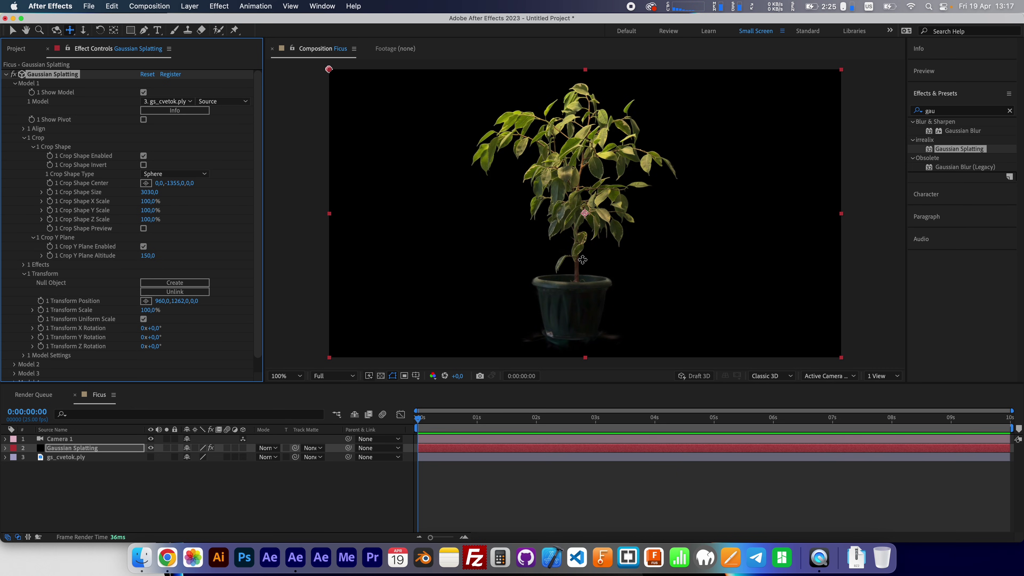
- Orbit the camera to see the cropped pot from above and turn on the transparency grid
key(c)
key(c)
drag(583, 260, 543, 260)
click(381, 376)
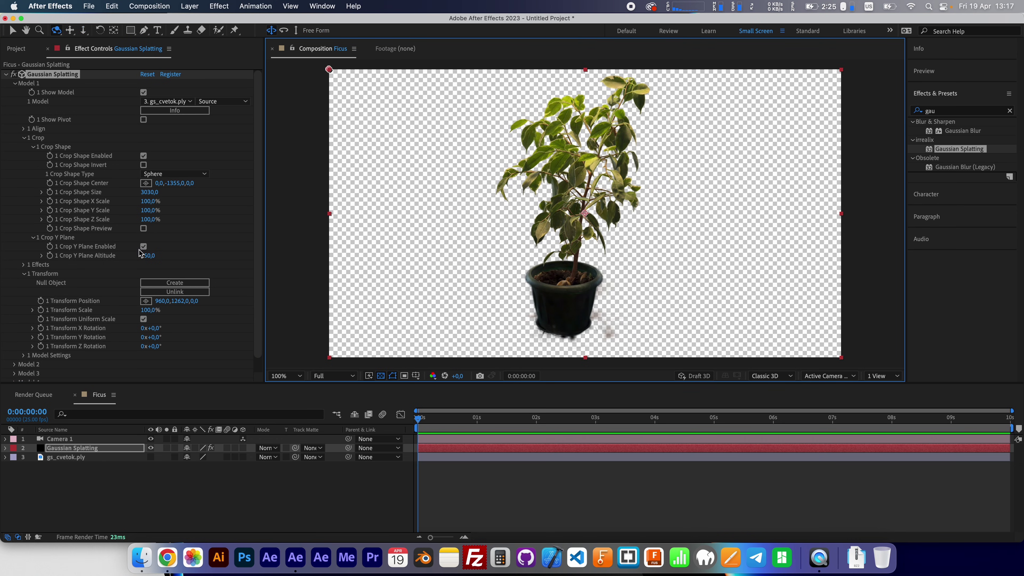
- Set the Crop Shape Center Y to -1411 using the crop preview, and restore the plain background and a lower camera angle
click(143, 228)
drag(174, 184, 146, 183)
click(381, 376)
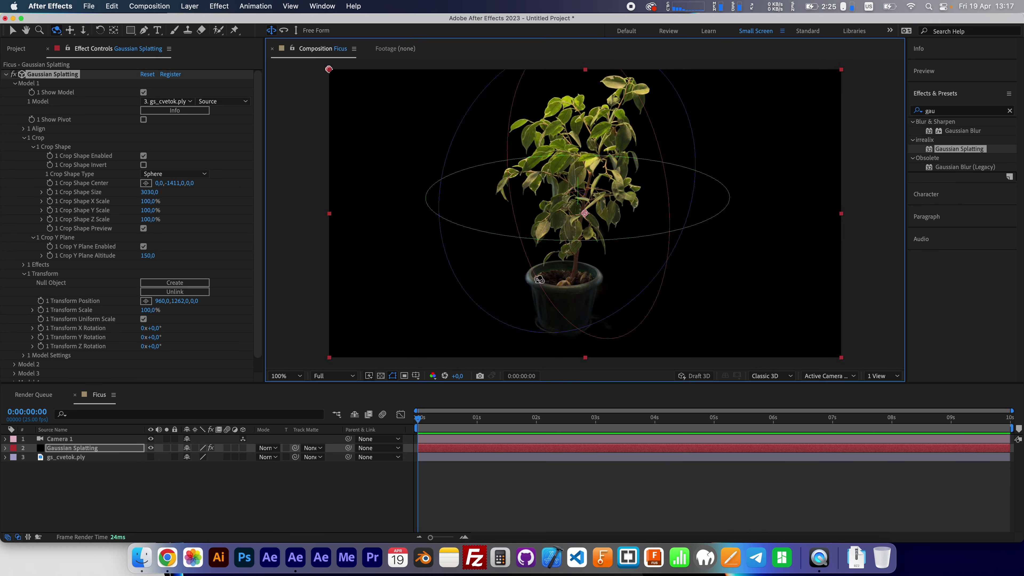
click(144, 228)
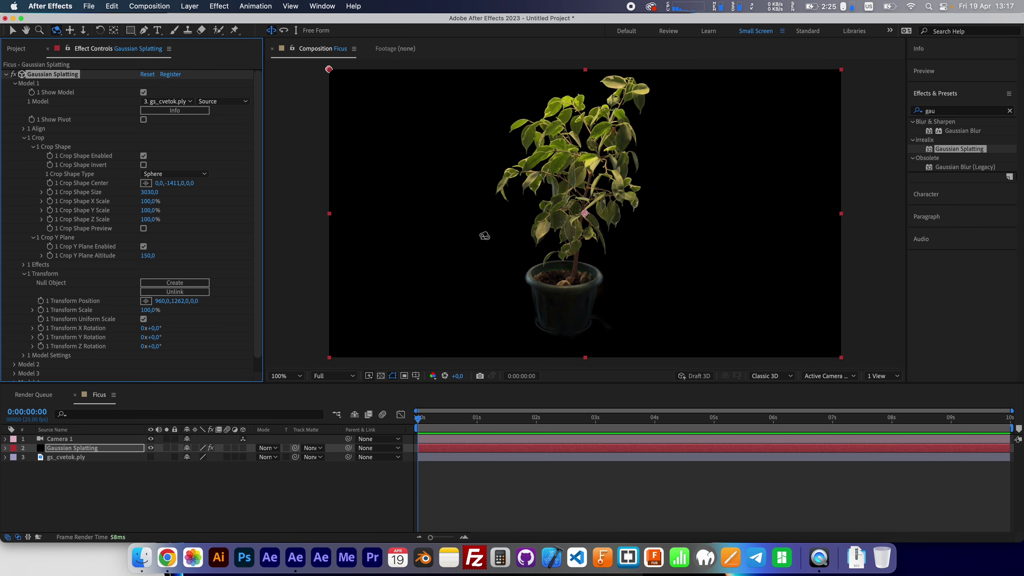
mouse_move(482, 233)
mouse_down()
mouse_move(477, 218)
mouse_move(487, 221)
mouse_up()
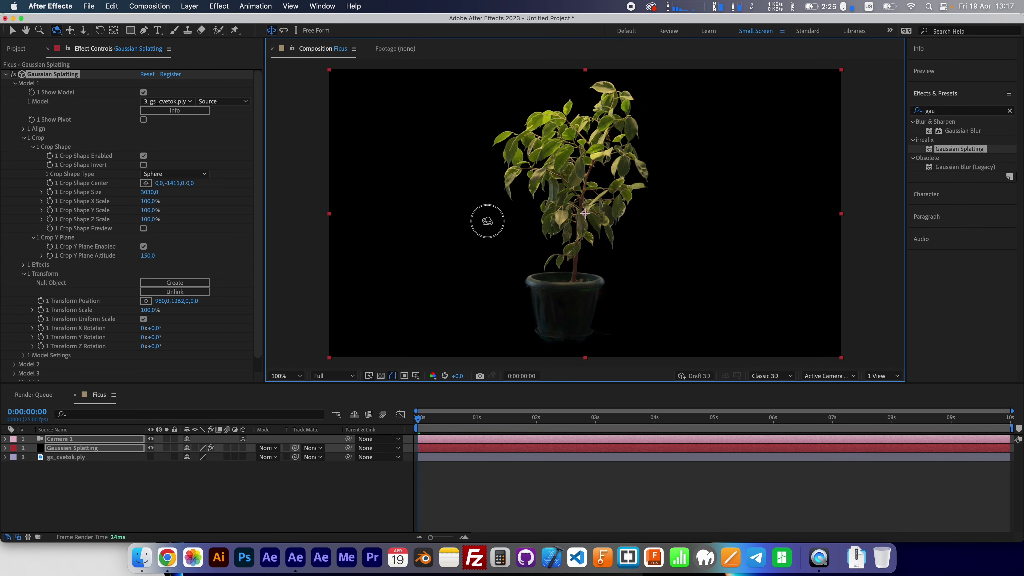
- Keyframe Model 1's Transform Y Rotation from 0 at the first frame to one full revolution at 0:00:09:24
click(24, 138)
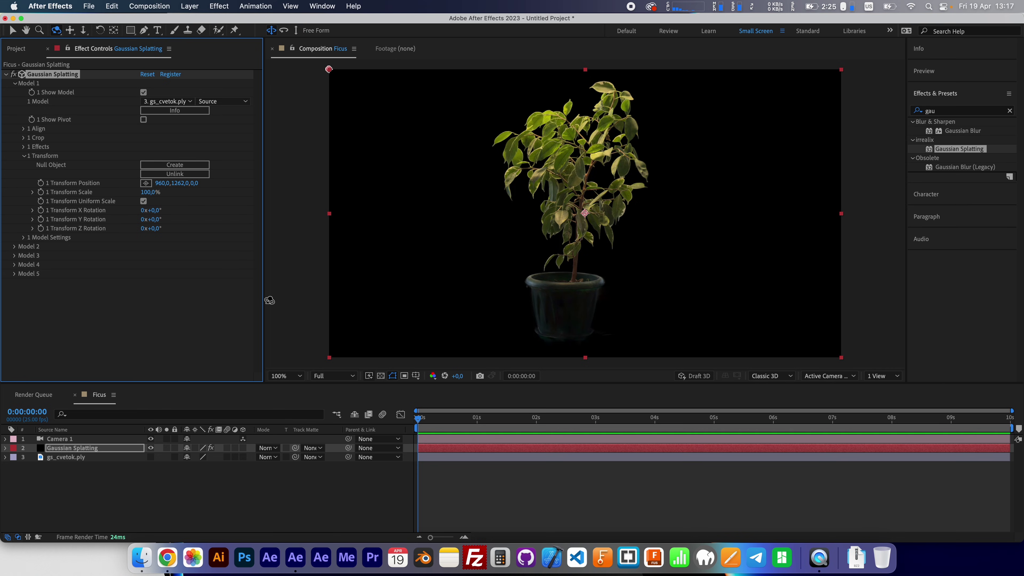
click(446, 419)
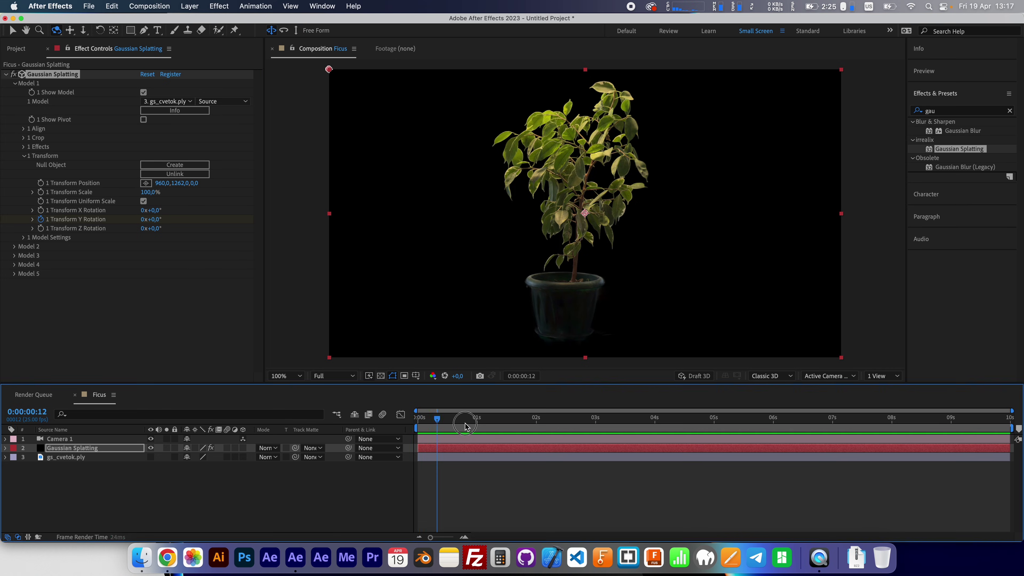
key(End)
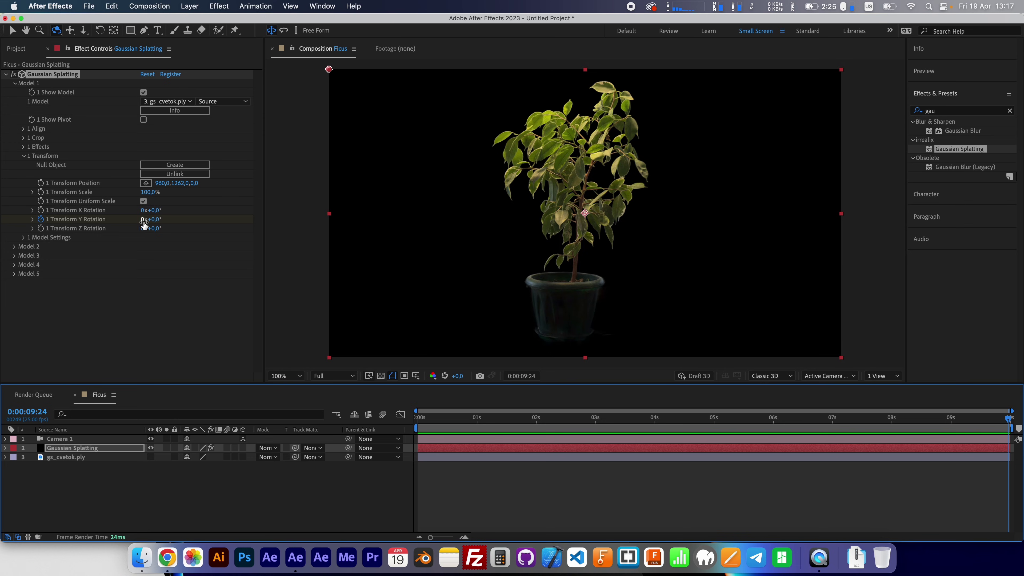
click(144, 220)
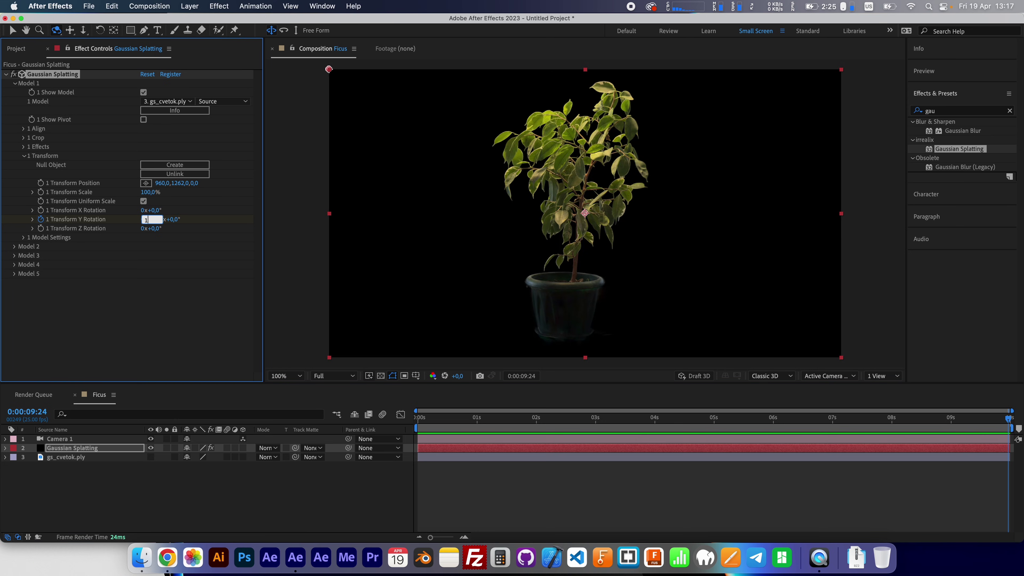
text(1)
key(Return)
- Play back the rotating ficus animation and return to the first frame
key(space)
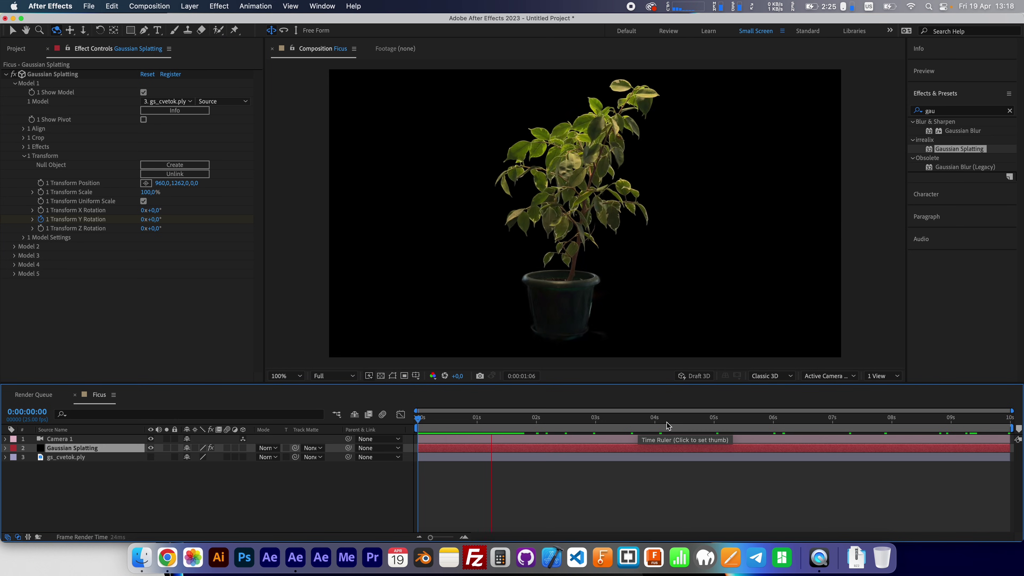
click(515, 196)
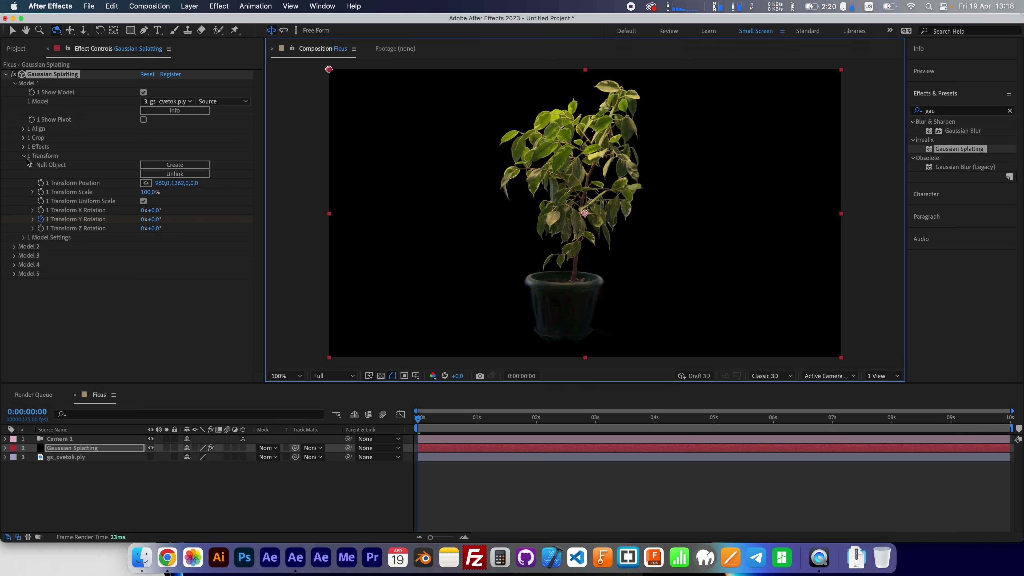
drag(415, 425, 367, 442)
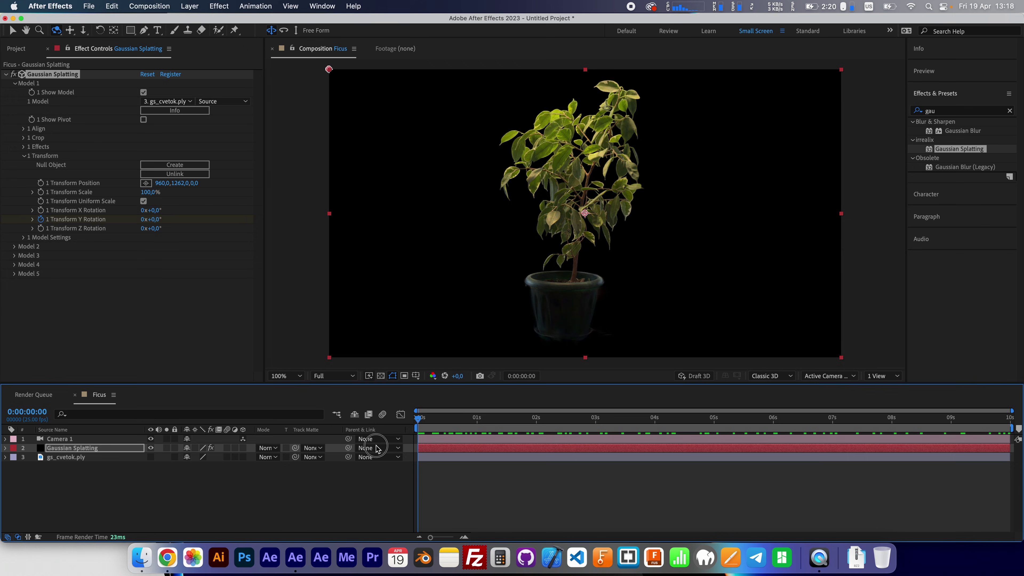
- Enable the Noise effect on Model 1 and show its sphere shape preview
click(23, 156)
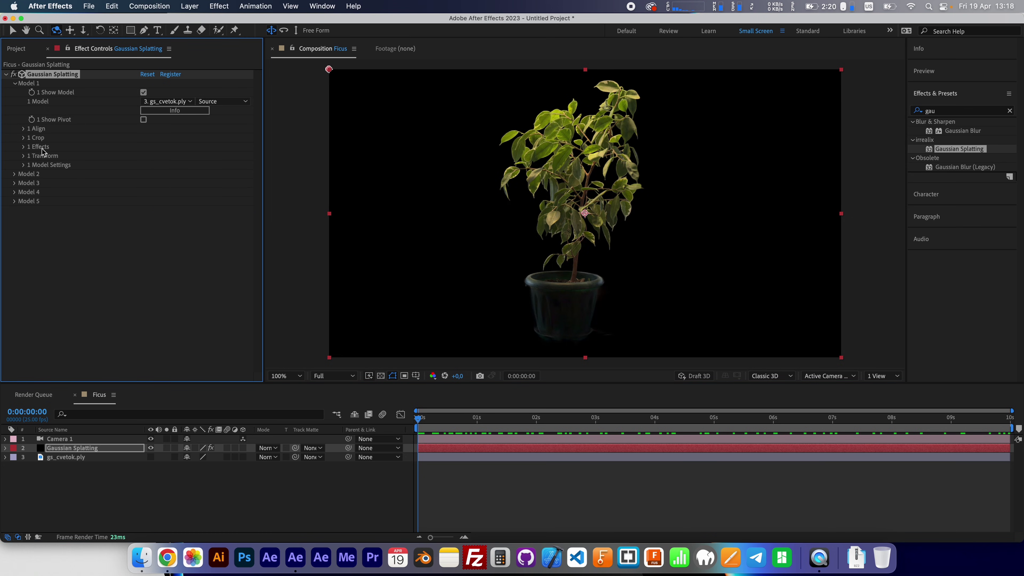
click(24, 147)
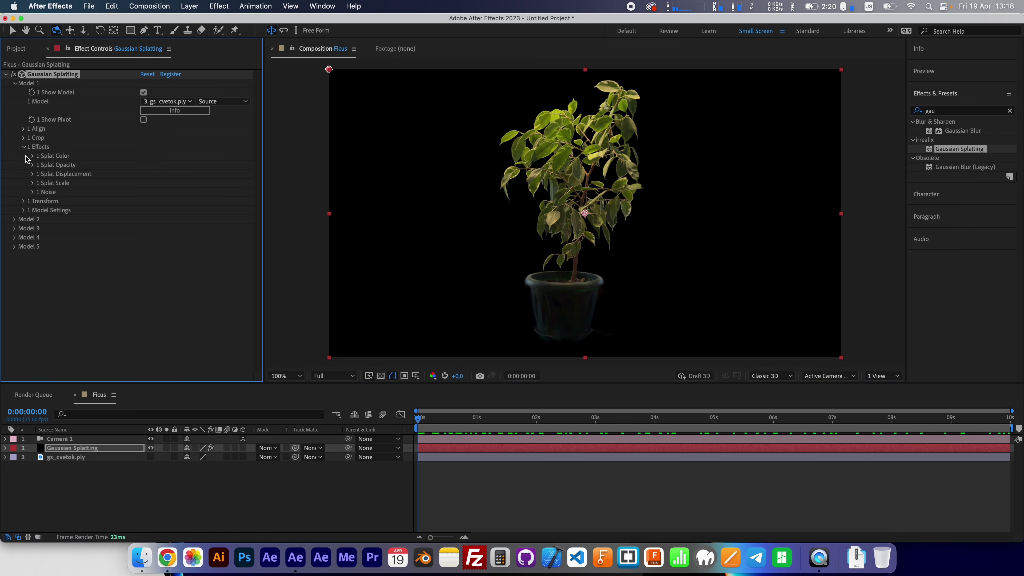
click(32, 193)
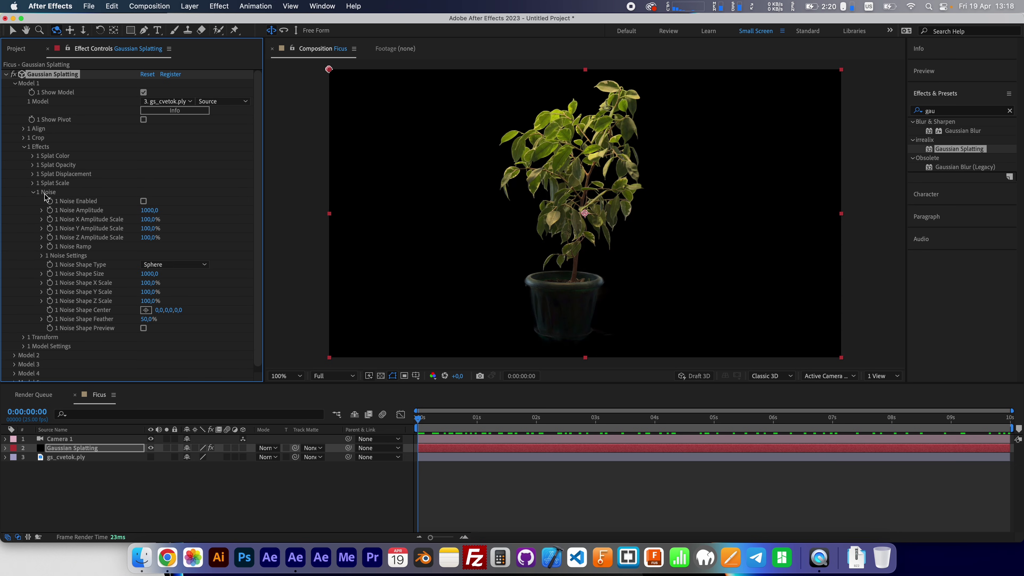
click(144, 201)
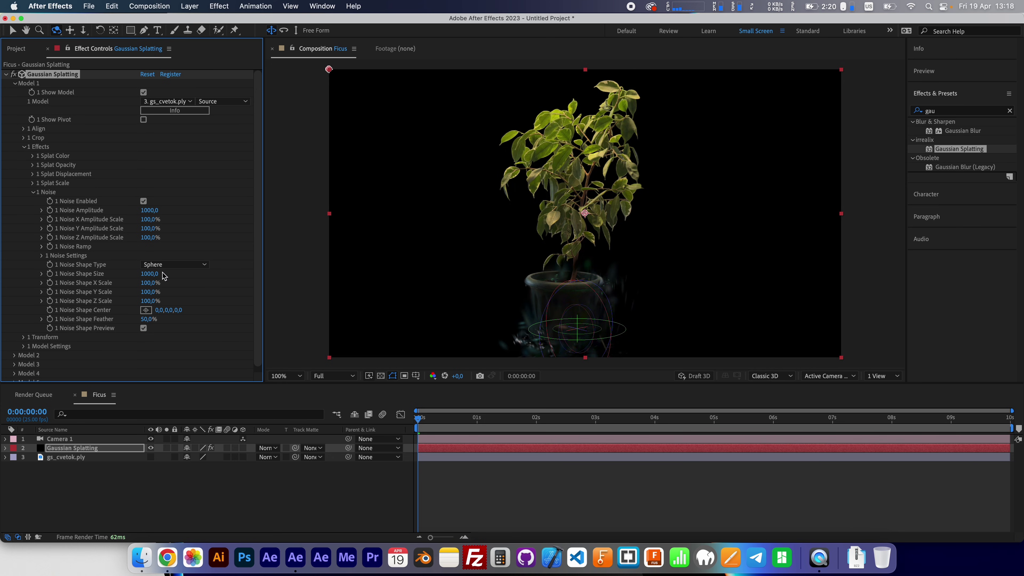
- Set Model 1's Noise Shape Size to 5070 and the Noise Shape Center Y to -1423
drag(152, 274, 366, 270)
drag(168, 310, 16, 310)
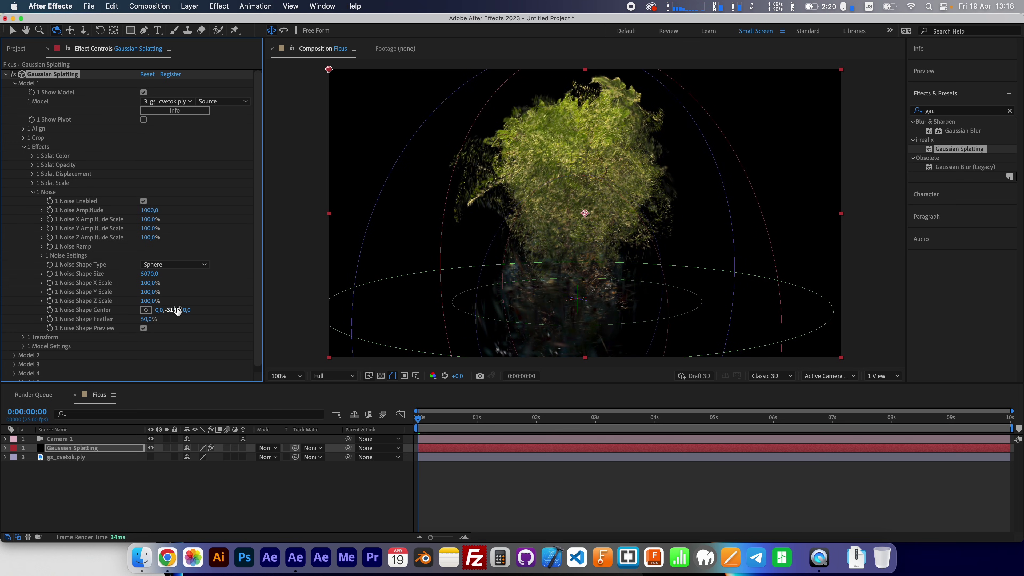
drag(178, 311, 112, 312)
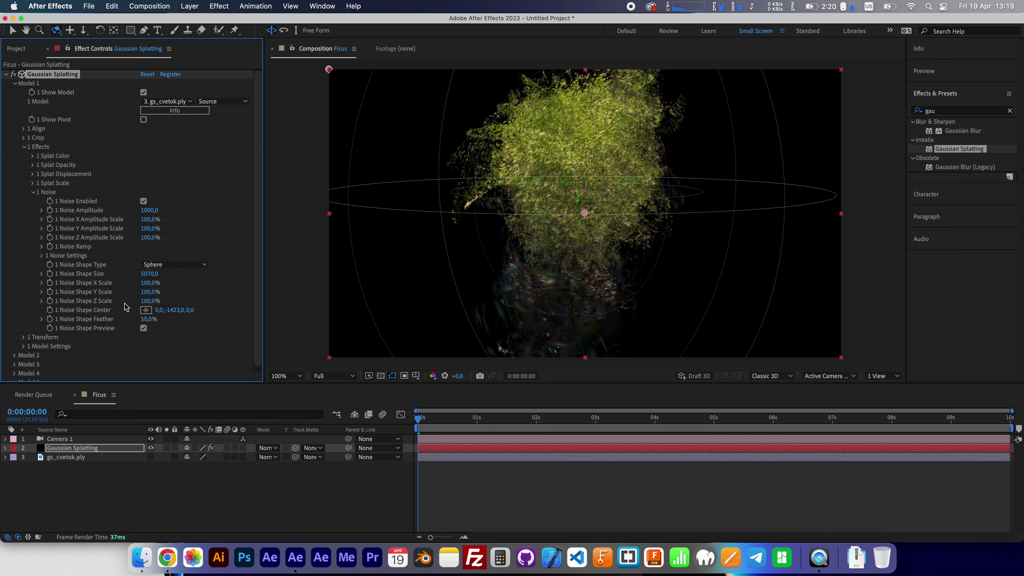
- Expand the Noise Ramp and Noise Settings, then set Noise Scale to 350% and Noise Amplitude to 1850
click(42, 247)
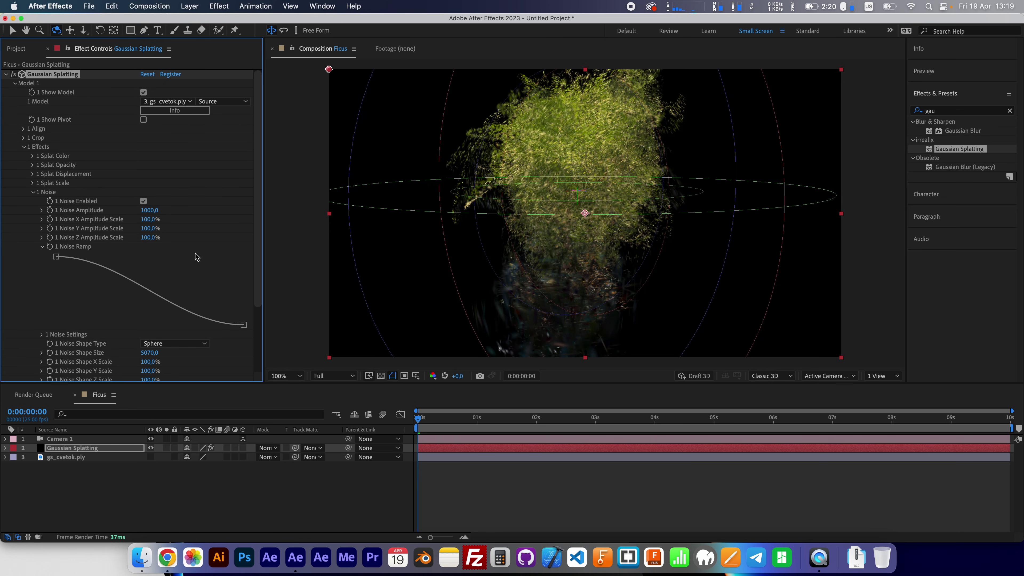
scroll(198, 257, down, 2)
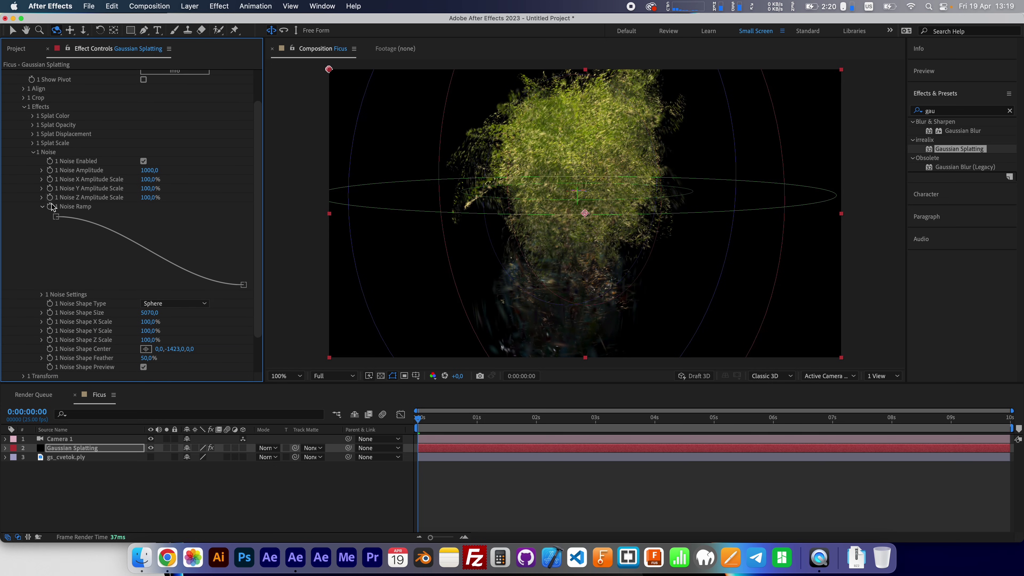
click(41, 295)
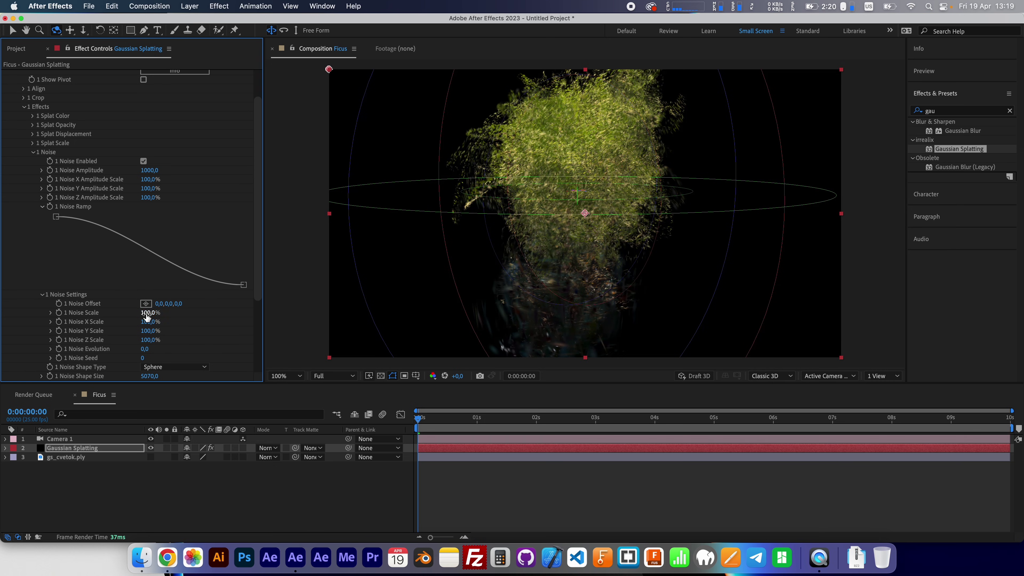
mouse_move(148, 313)
mouse_down()
mouse_move(166, 313)
mouse_move(159, 315)
mouse_up()
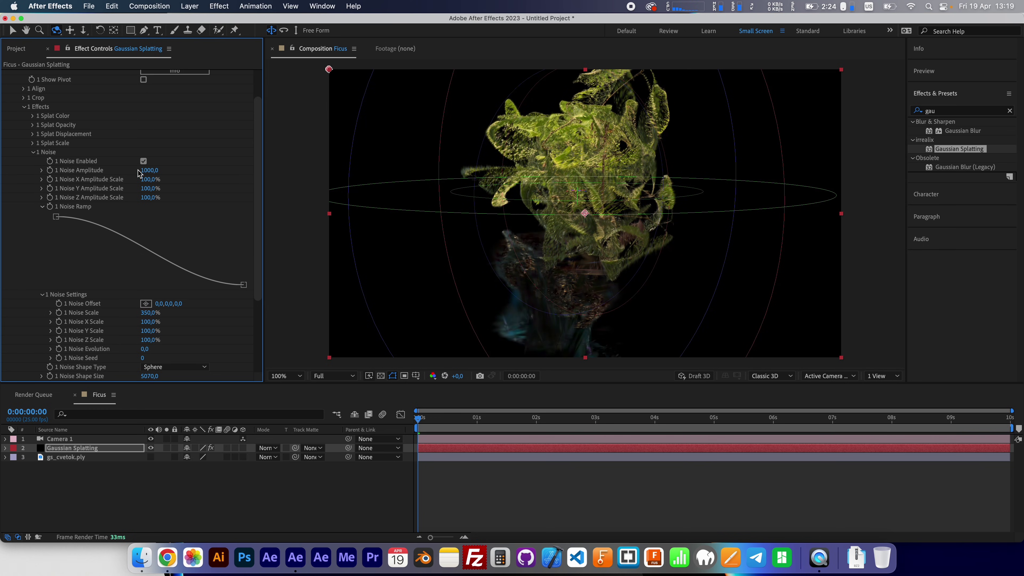
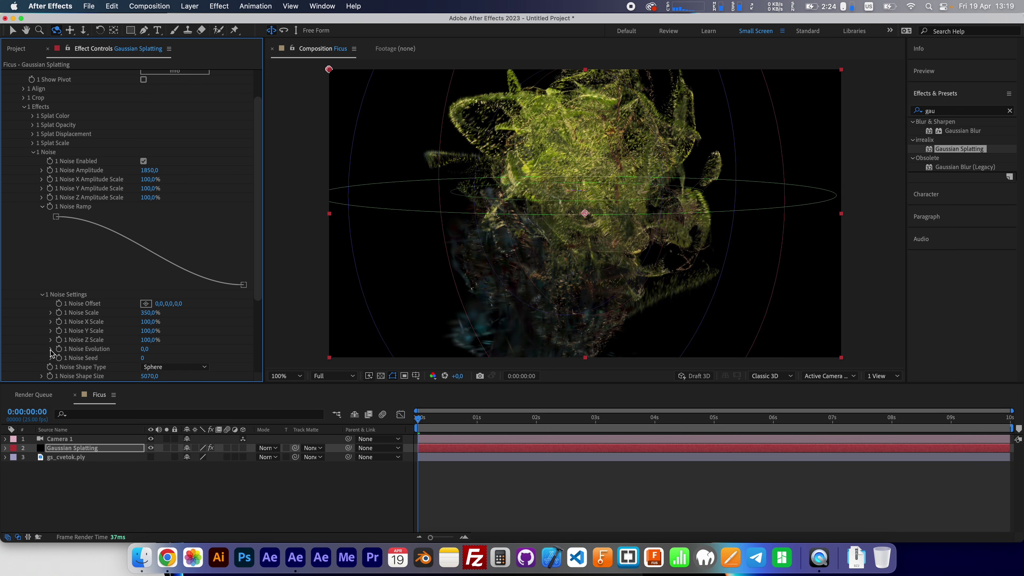
- Keyframe Noise Evolution from 0 at the first frame to 384 at 0:00:09:24
click(59, 349)
click(952, 401)
key(End)
drag(146, 354, 494, 408)
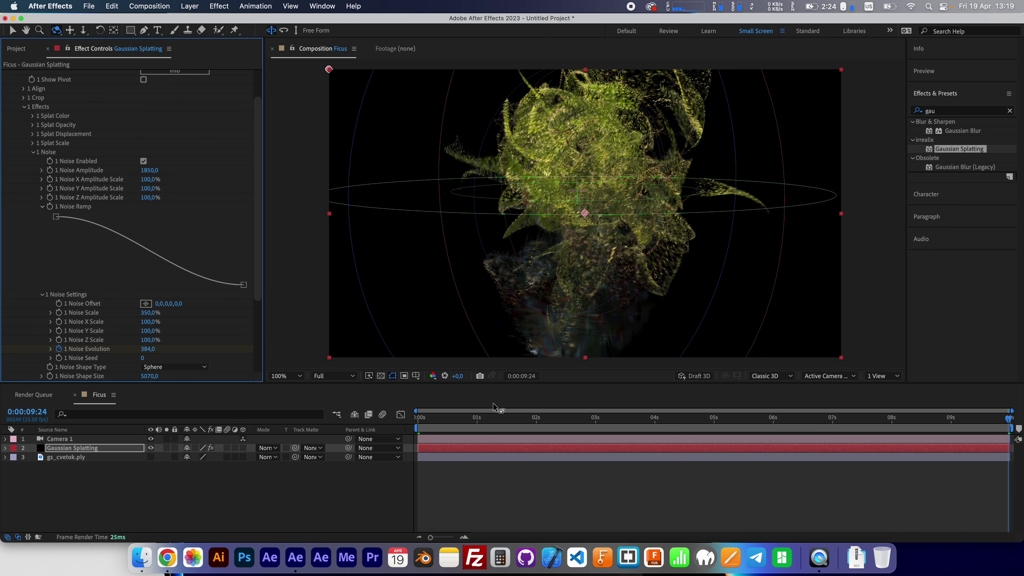
- Play back the evolving noise animation from the first frame and stop it
click(493, 408)
key(Home)
key(space)
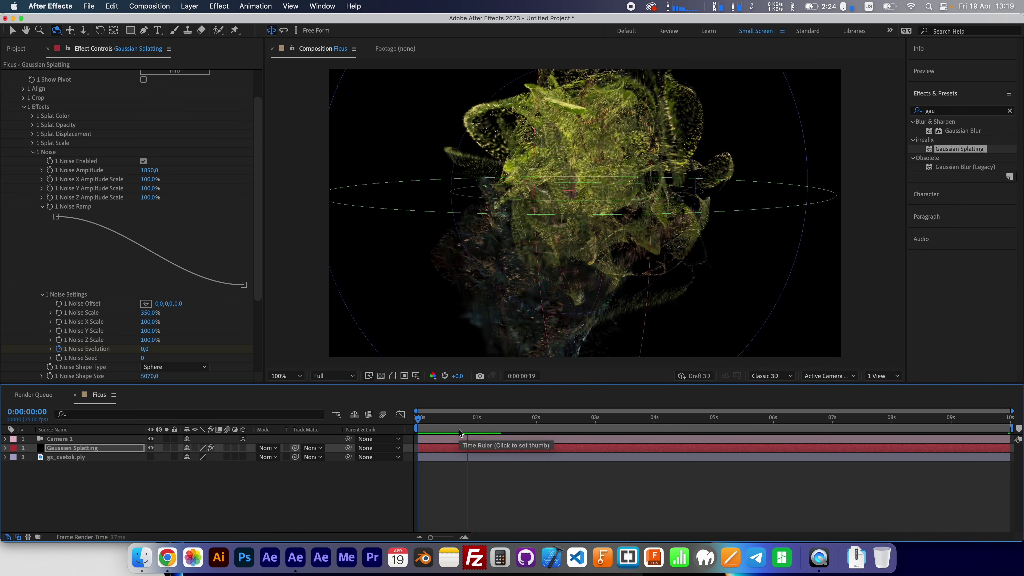
key(space)
- Set the Noise Evolution keyframe at 0:00:09:24 to 452
key(End)
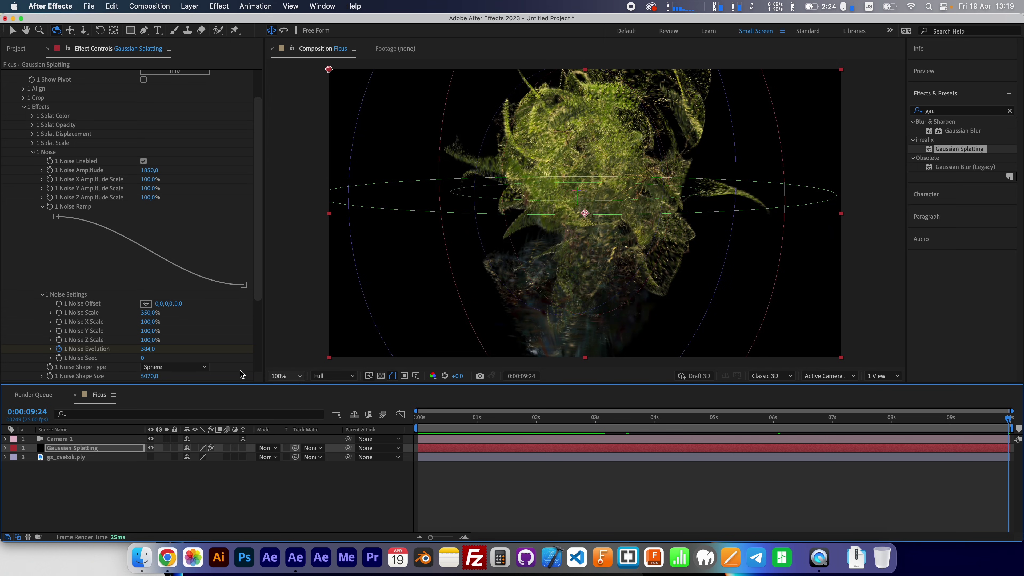
drag(146, 349, 537, 458)
click(506, 419)
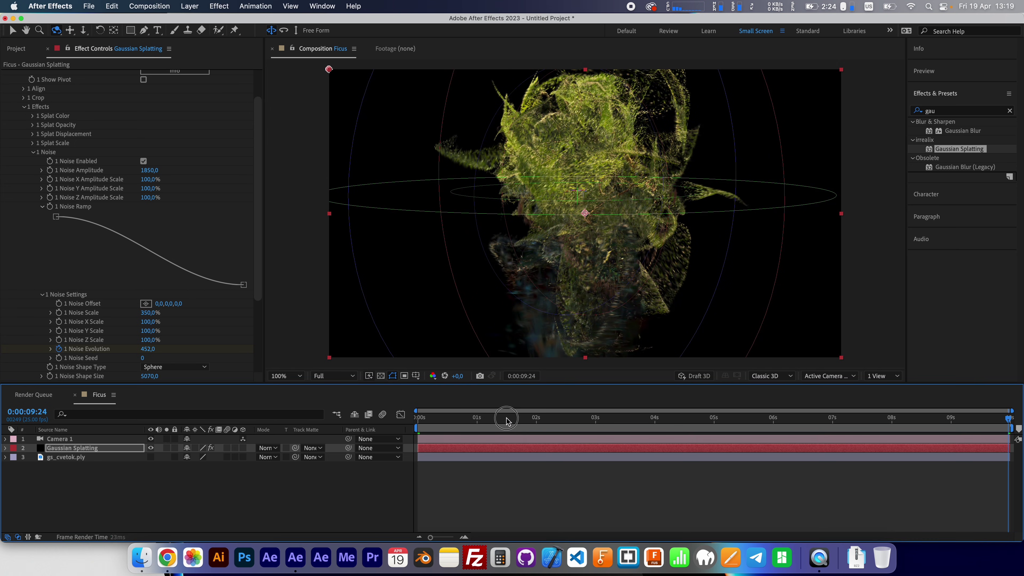
- Play the faster noise evolution from the start and return to the first frame
key(Home)
key(space)
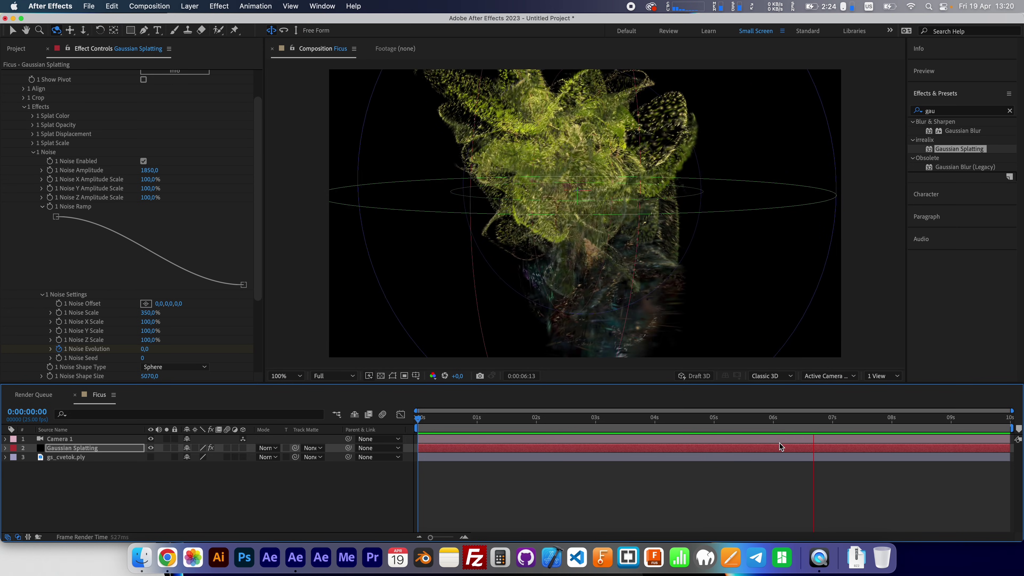
drag(746, 421, 395, 428)
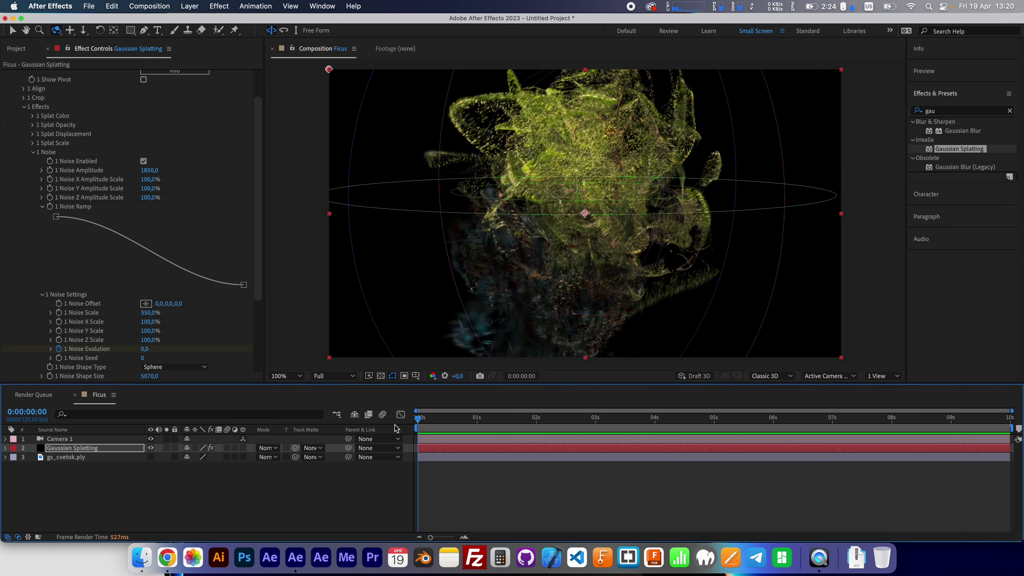
- Keyframe Noise Shape Size from 5070 at the first frame down to nearly zero about six seconds in, and return to the start
scroll(81, 313, down, 3)
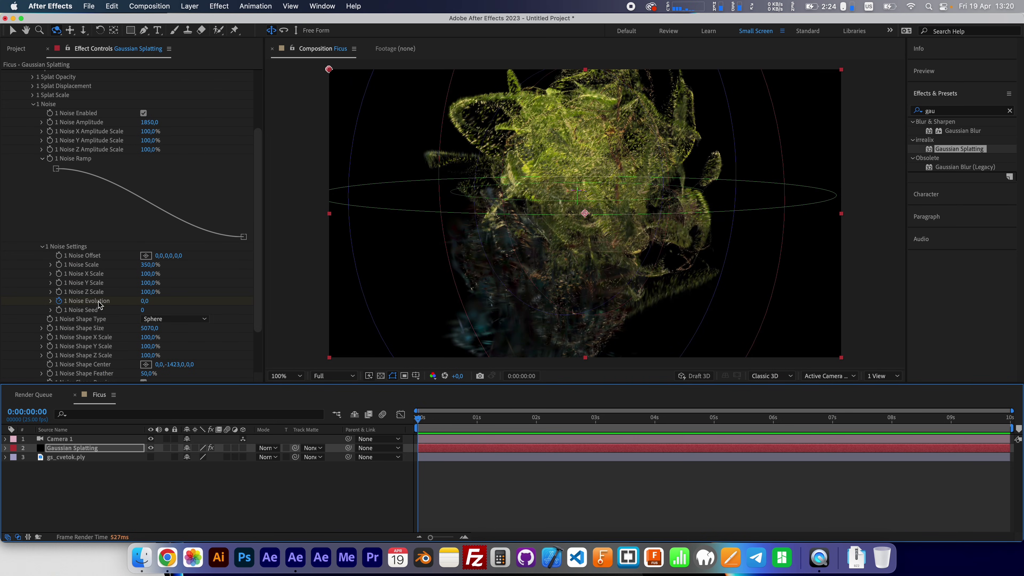
click(44, 245)
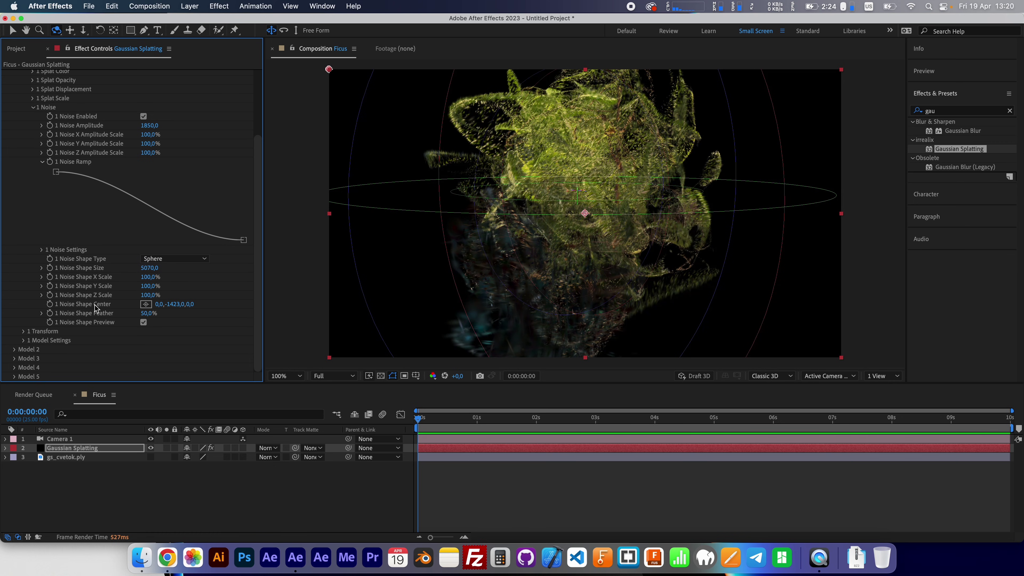
drag(443, 420, 782, 420)
drag(152, 269, 110, 273)
drag(785, 427, 399, 432)
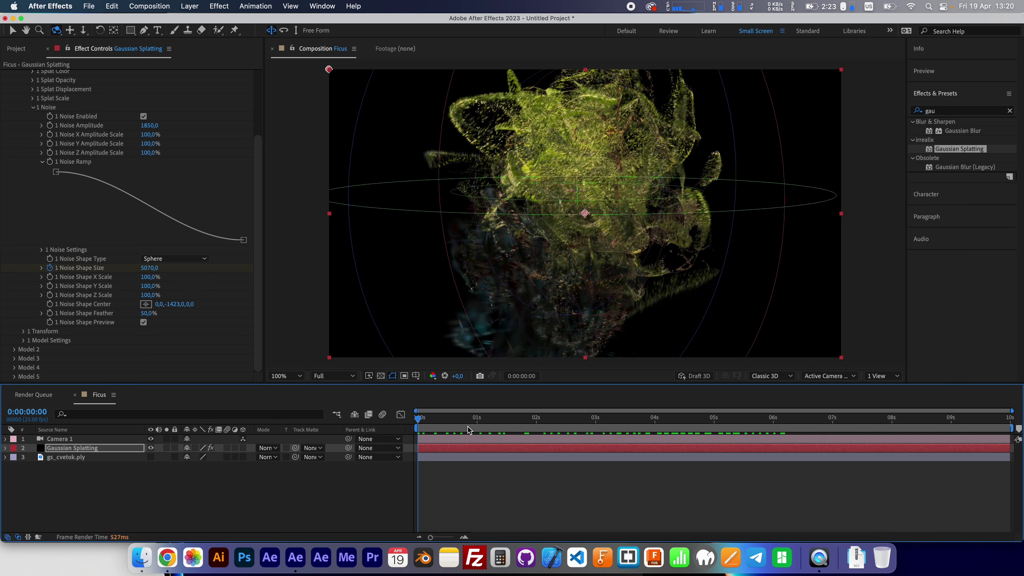
- Play back the shrinking noise shape, reveal the Gaussian Splatting layer's keyframes and return to the first frame
key(space)
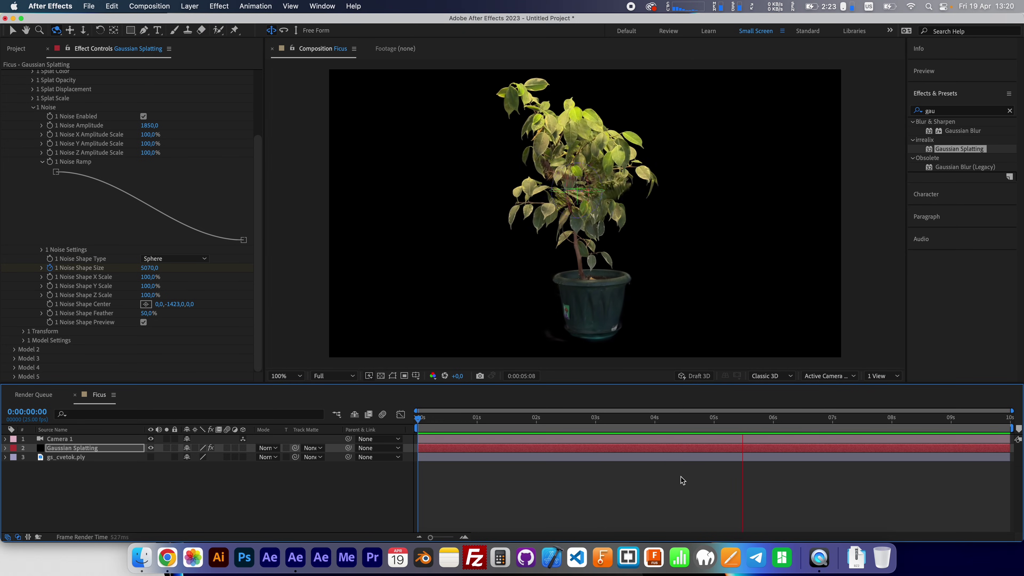
key(space)
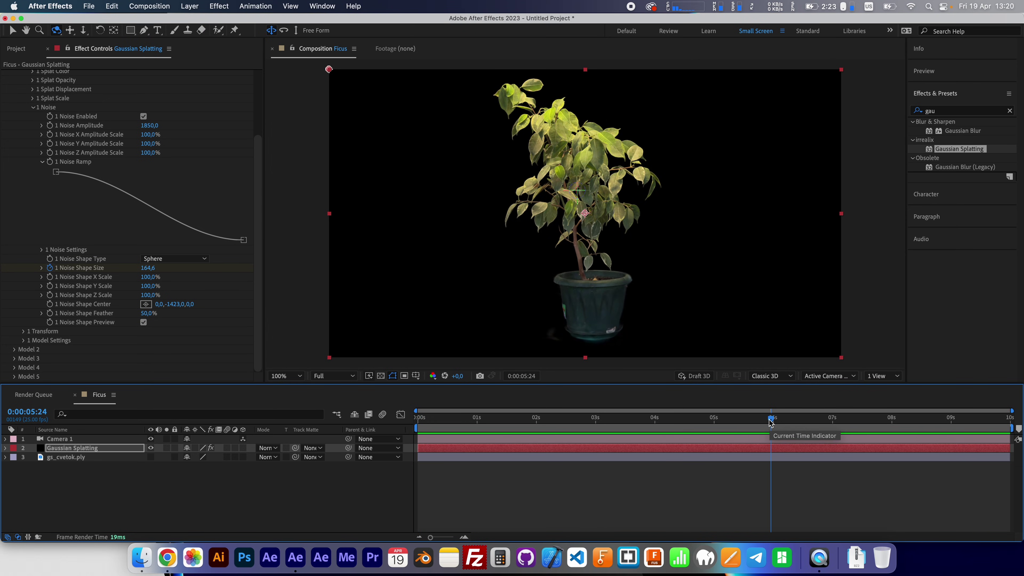
key(u)
drag(771, 423, 419, 422)
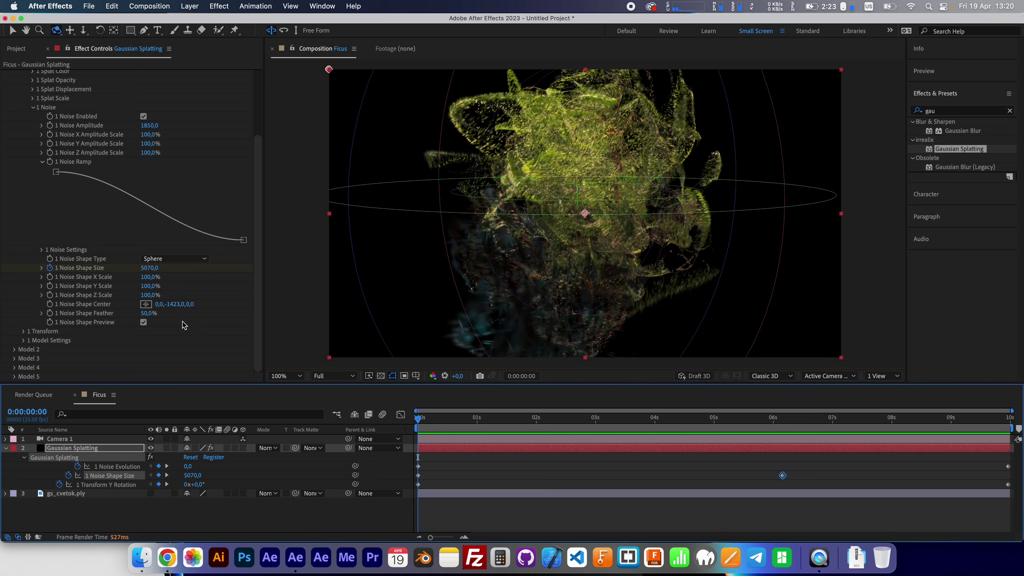
- Set Noise Shape Center Y to -3133 and the first Noise Shape Size keyframe to 9100, and hide the noise shape preview
drag(175, 308, 79, 309)
click(421, 421)
key(space)
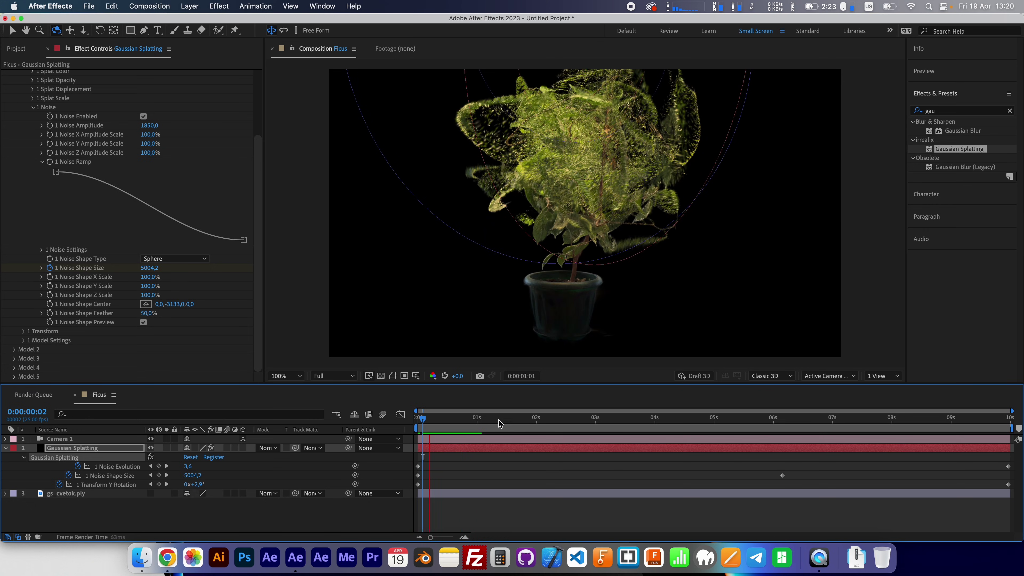
drag(150, 268, 371, 258)
- Play back the ficus assembling out of the noise and return to the first frame
click(530, 462)
key(space)
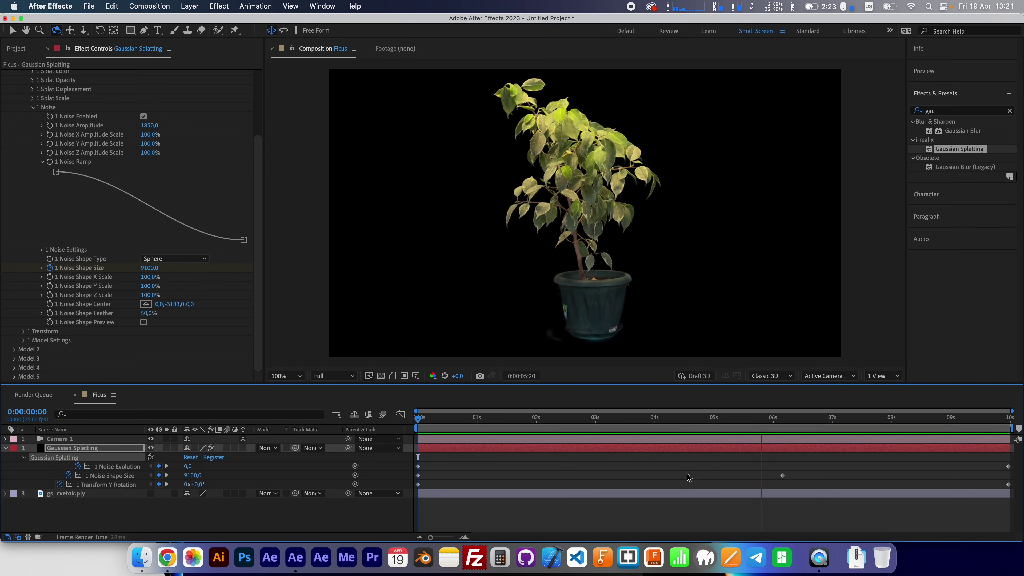
click(851, 420)
drag(851, 422, 393, 467)
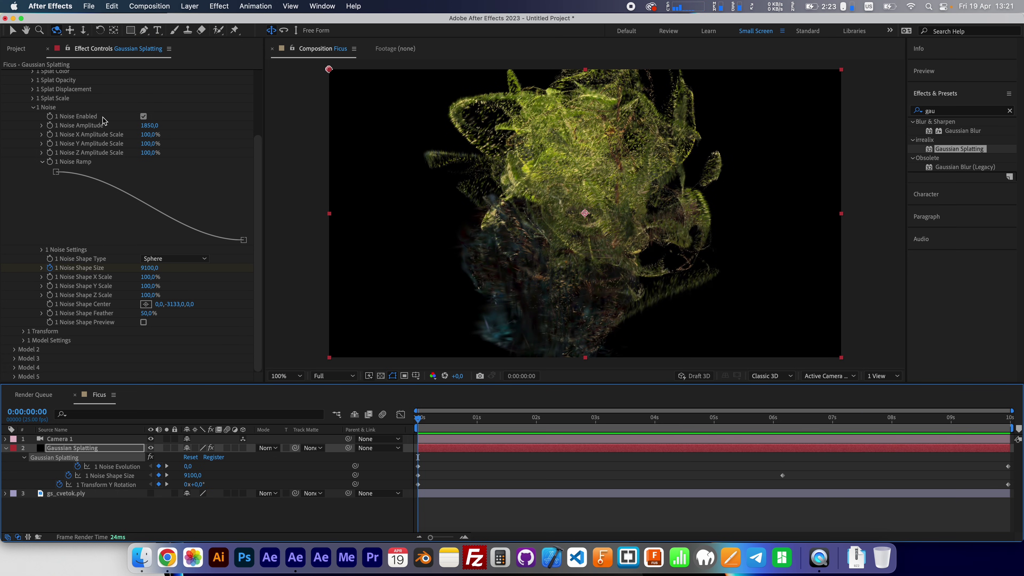
- Disable Model 1's Noise effect and collapse its settings
click(142, 117)
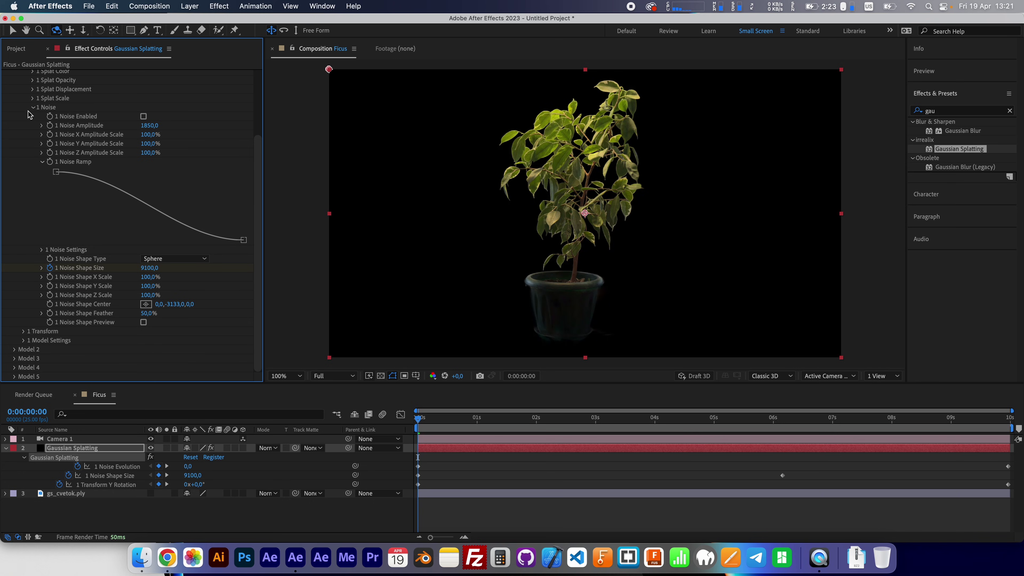
click(33, 107)
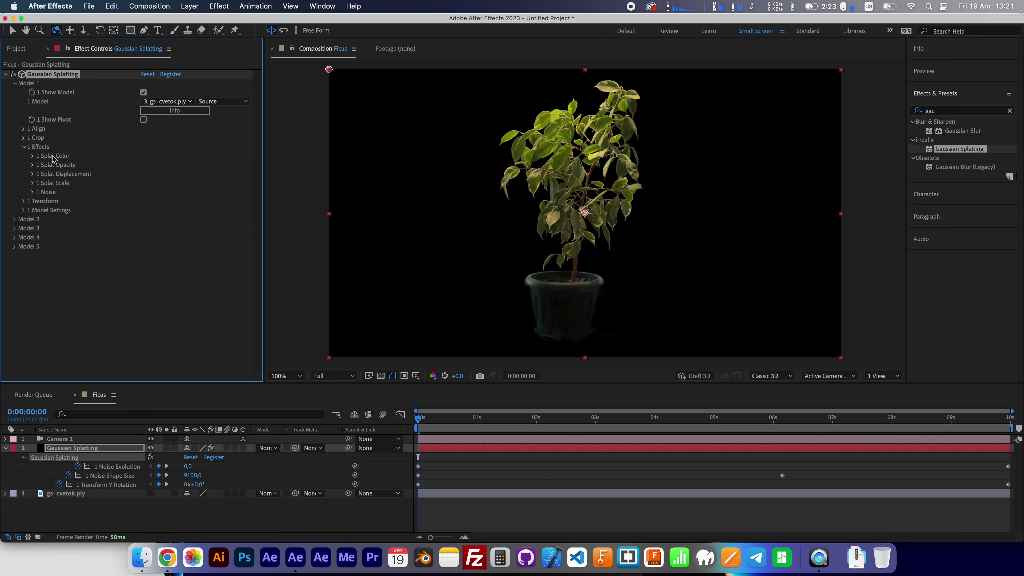
- Enable Splat Color on Model 1, show its shape preview and set Color Shape Size to 3220
click(33, 156)
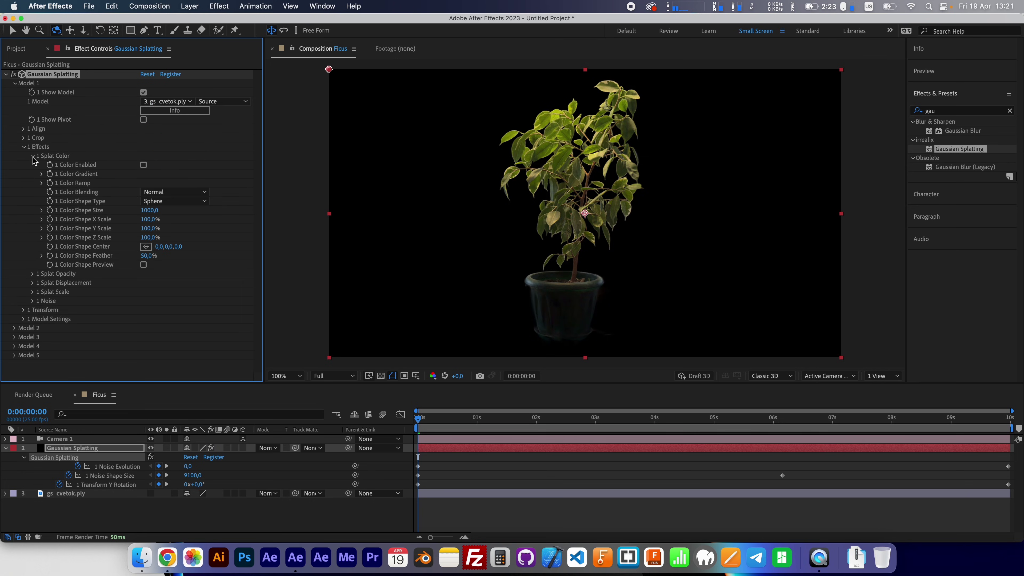
click(143, 165)
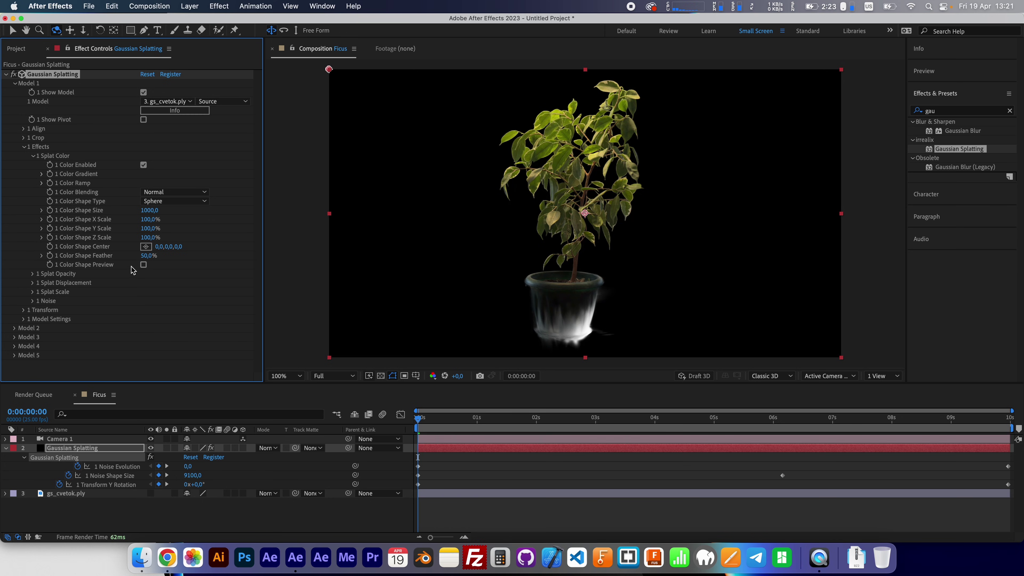
click(144, 265)
drag(149, 213, 265, 209)
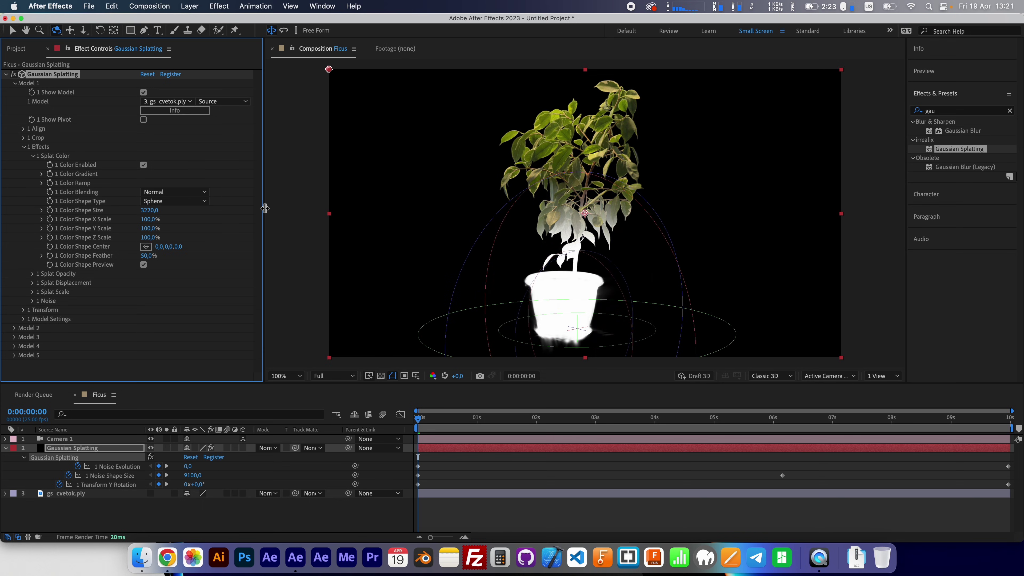
- Expand the Color Gradient and Color Ramp, and change the gradient's starting stop to orange
click(41, 174)
click(42, 213)
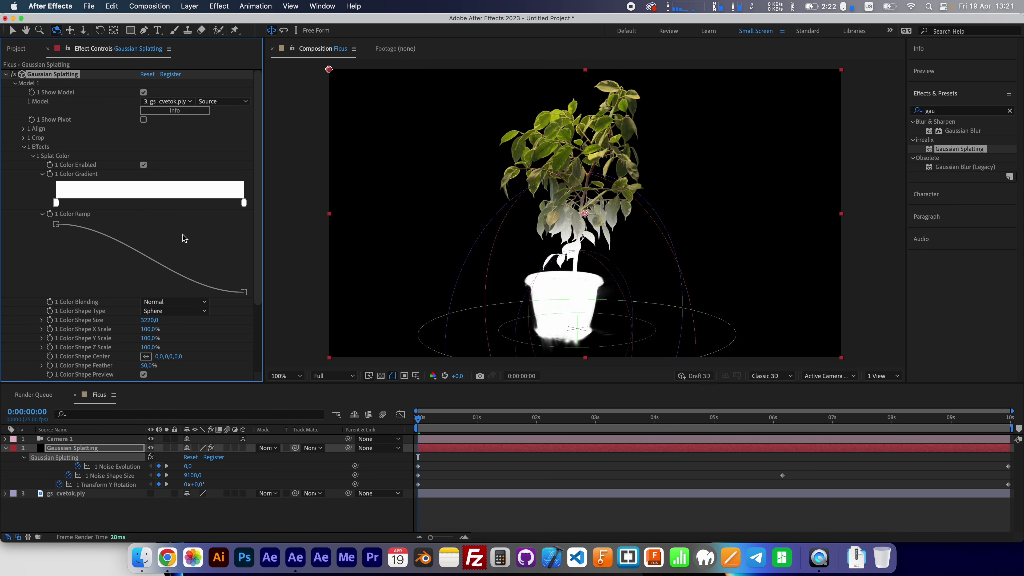
double_click(57, 203)
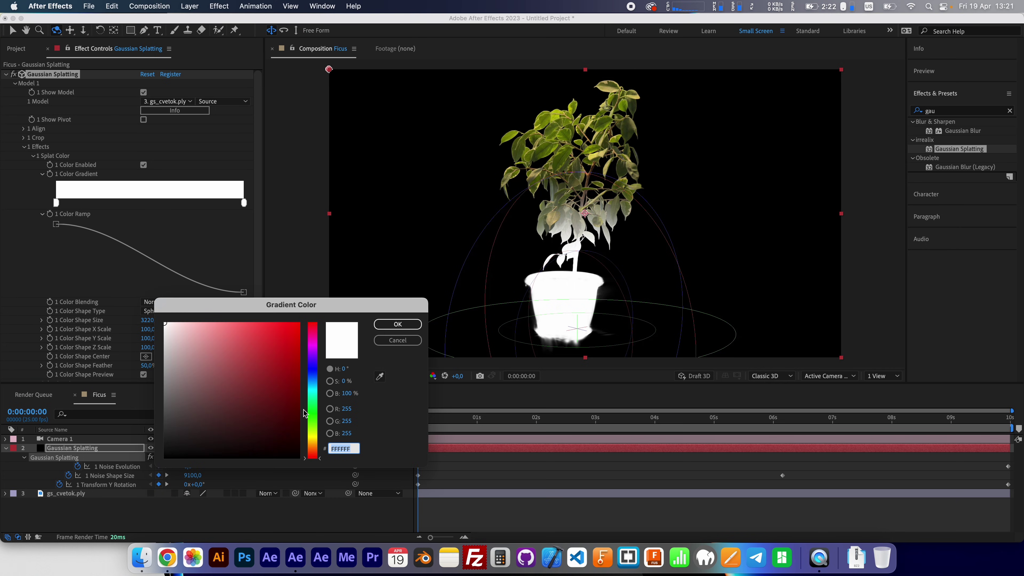
click(313, 442)
click(262, 346)
click(397, 324)
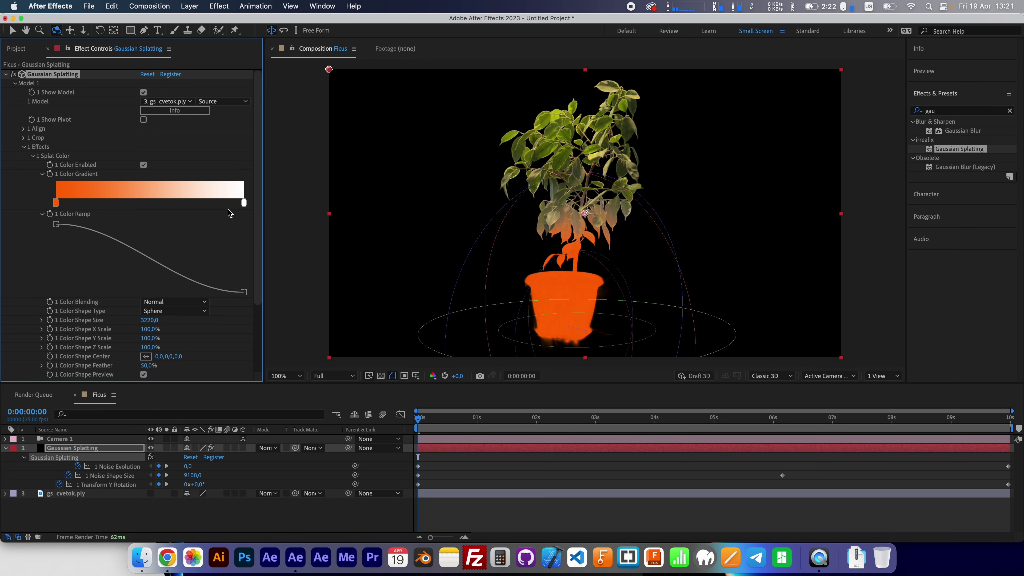
- Check the Color Blending options and change the Color Gradient's end stop to black
click(190, 301)
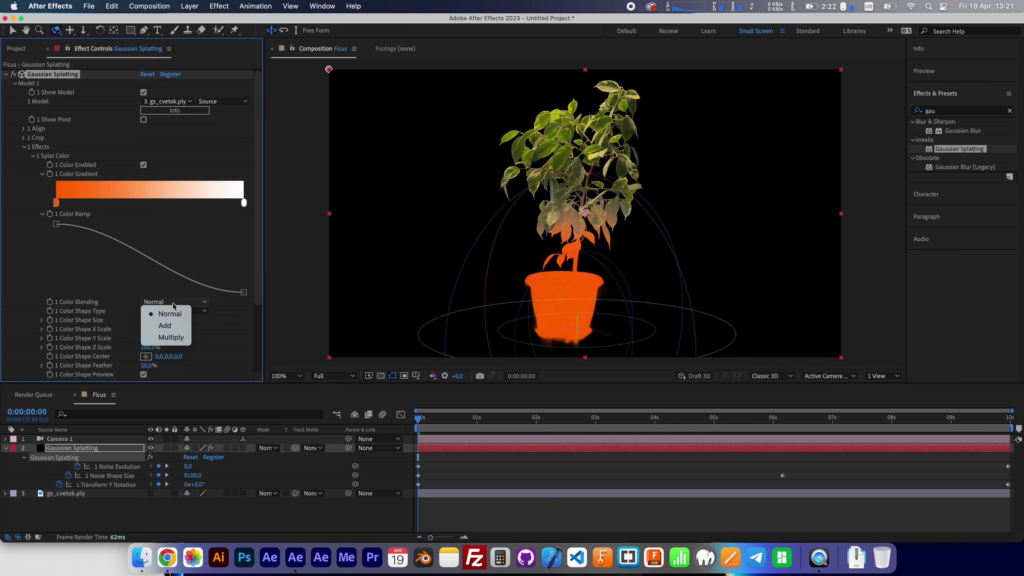
click(244, 203)
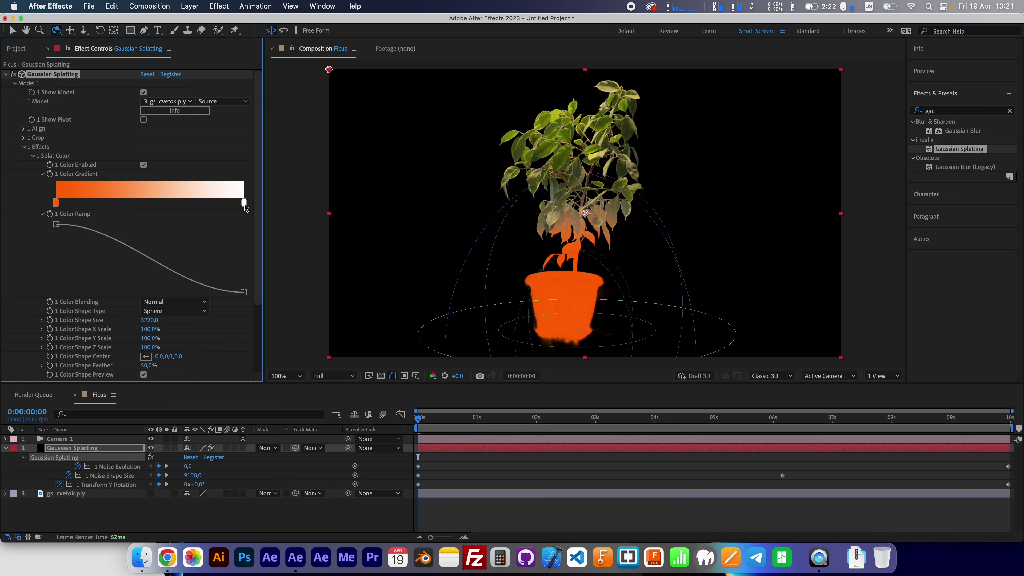
double_click(244, 203)
click(165, 457)
click(398, 325)
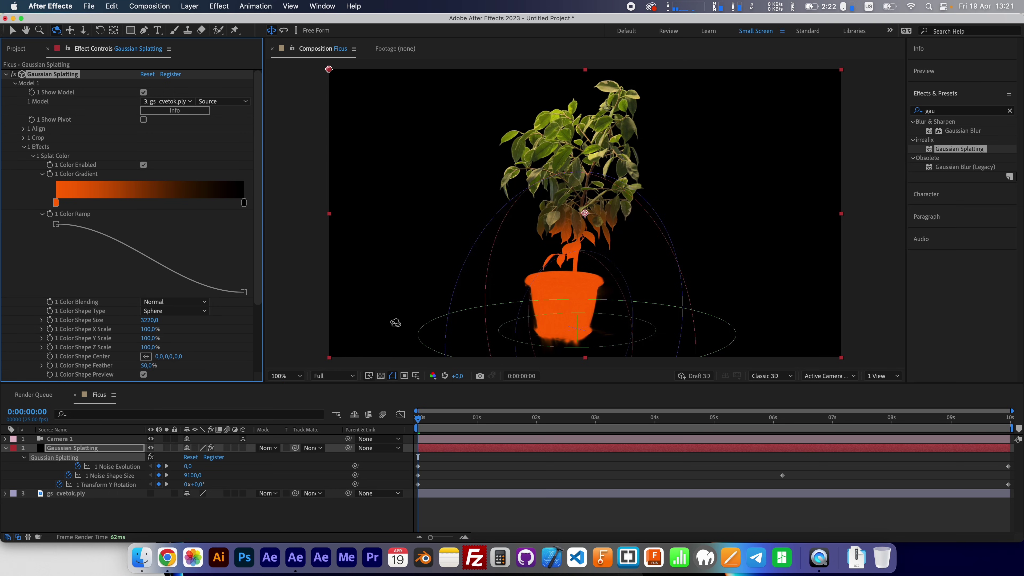
- Change the Color Gradient's end stop to cyan 00C5FF
double_click(244, 203)
click(313, 382)
click(292, 327)
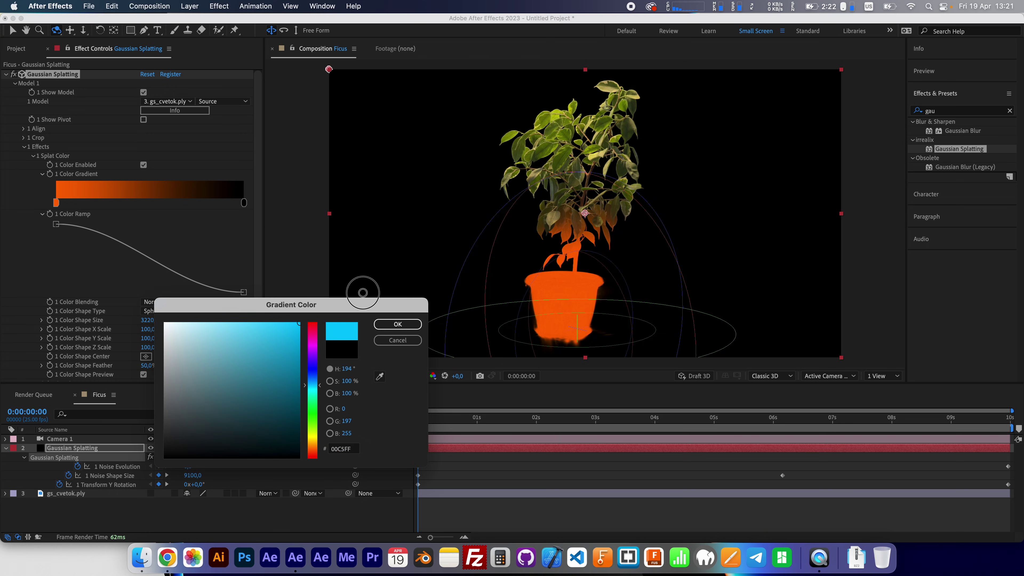
click(397, 324)
- Move the cyan gradient stop to about 28% of the gradient's length and set Color Shape Feather to 68%
drag(245, 204, 111, 206)
scroll(114, 209, down, 5)
mouse_move(147, 277)
mouse_down()
mouse_move(123, 281)
mouse_move(178, 279)
mouse_move(152, 277)
mouse_move(167, 279)
mouse_up()
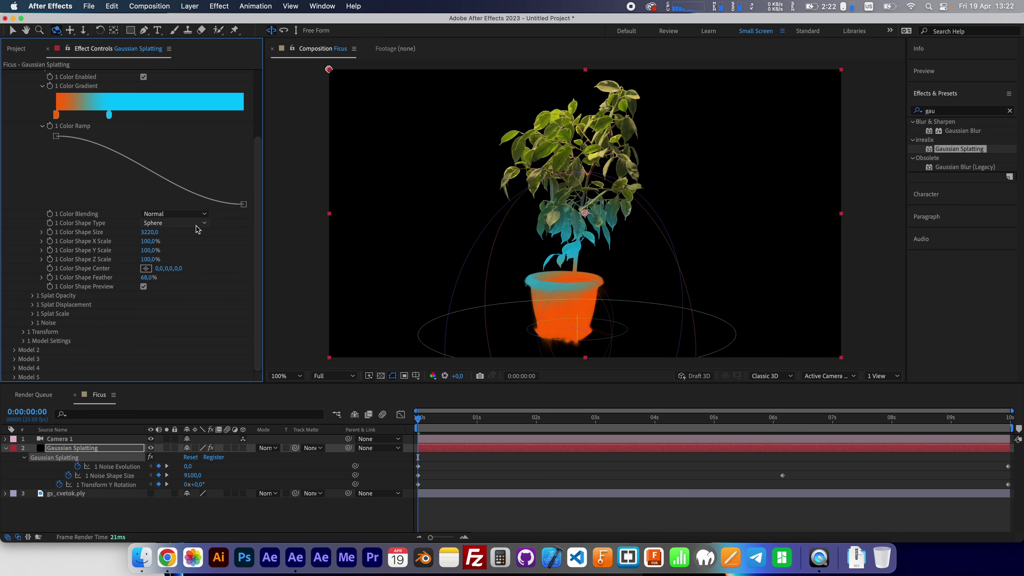
- Set Model 1's Splat Color blending to Add and its Color Shape Size to 3560
scroll(177, 258, up, 5)
click(171, 303)
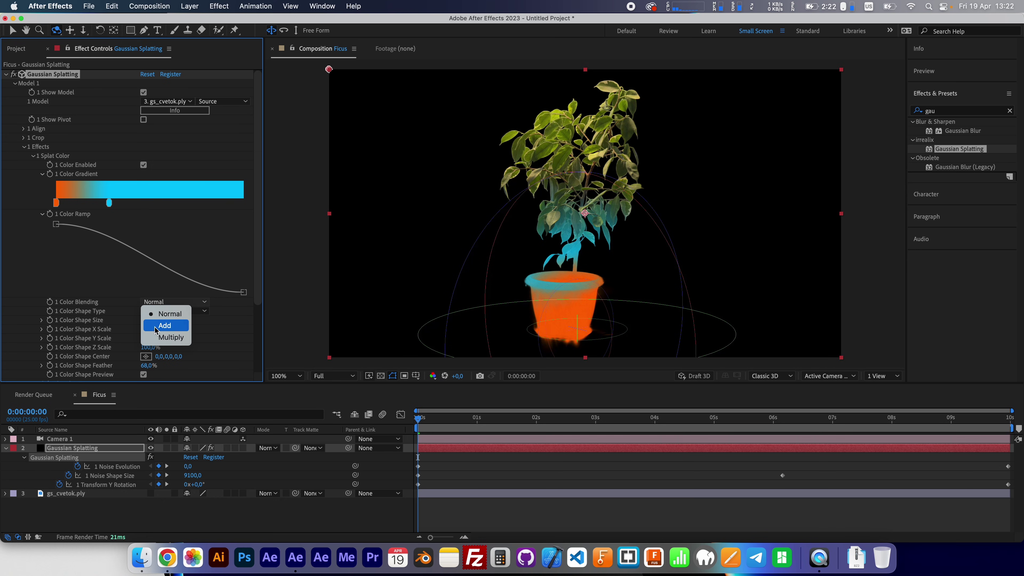
click(170, 328)
drag(153, 321, 204, 335)
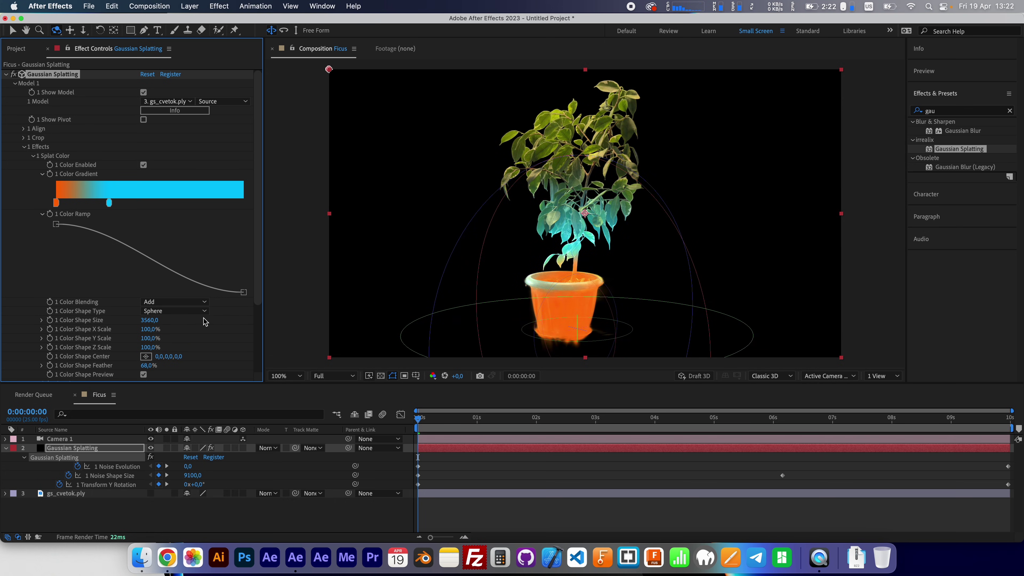
- Disable the Splat Color effect and its shape preview, and collapse its settings
scroll(173, 302, down, 2)
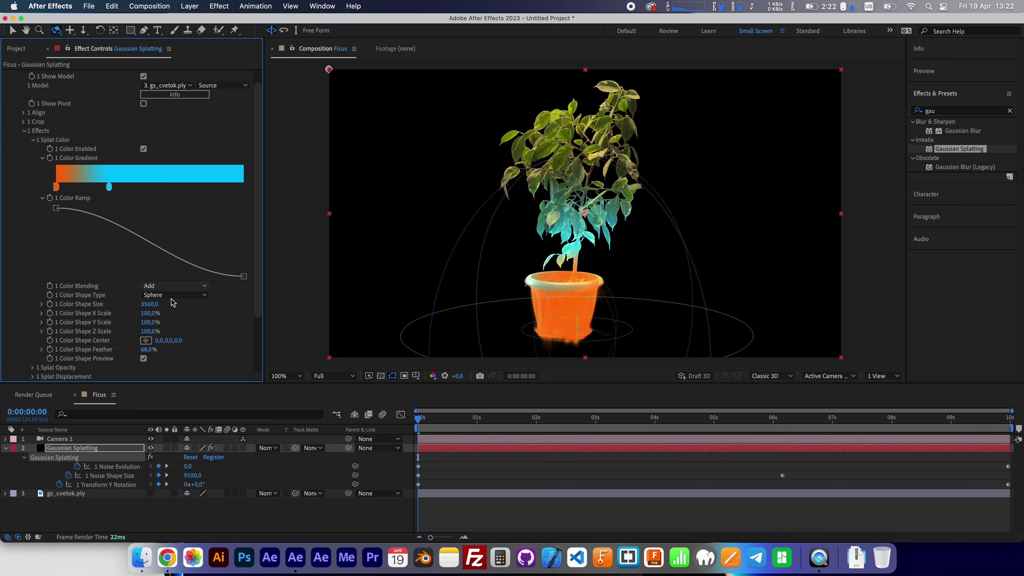
click(143, 149)
click(34, 141)
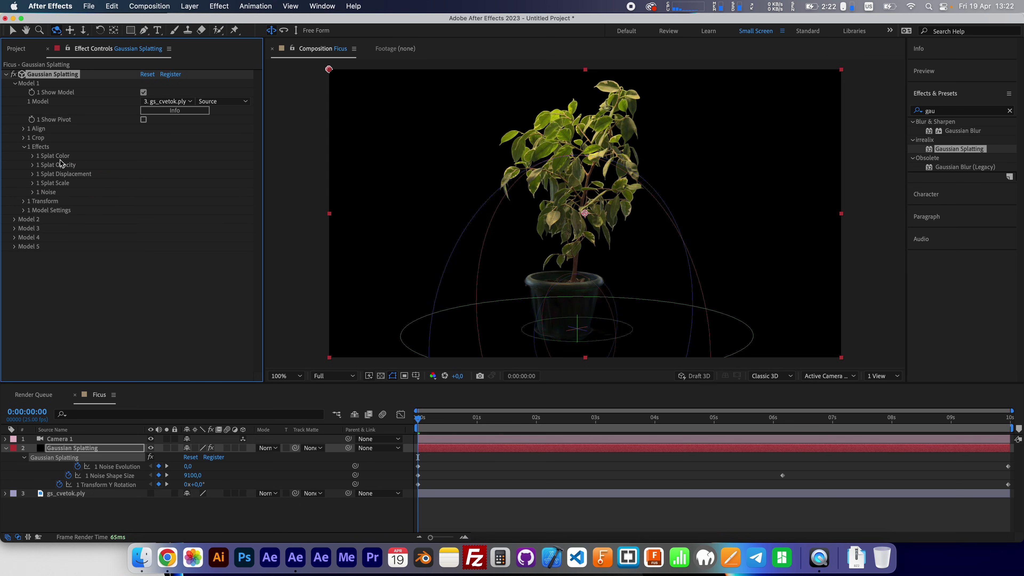
click(33, 156)
click(143, 374)
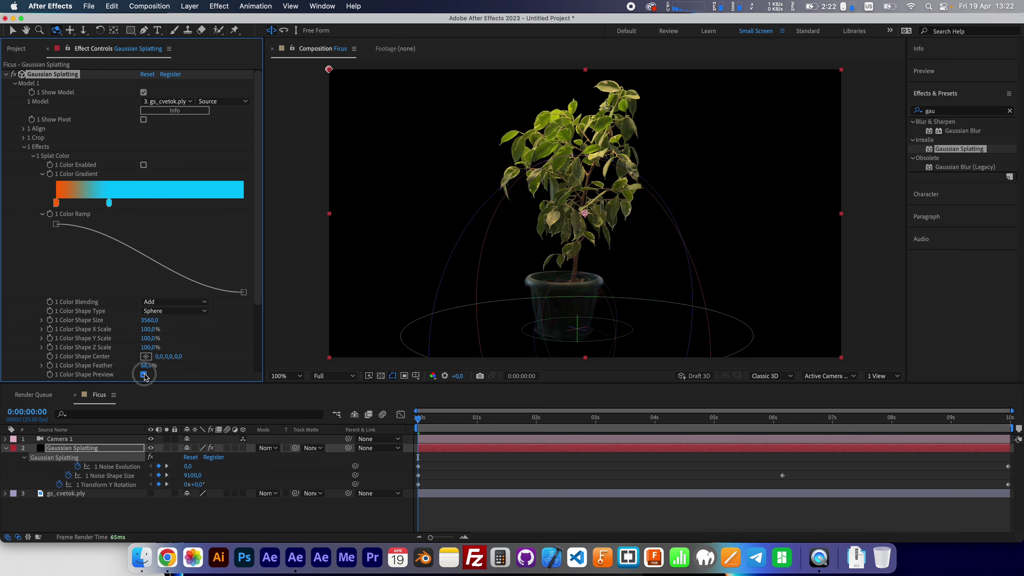
click(32, 156)
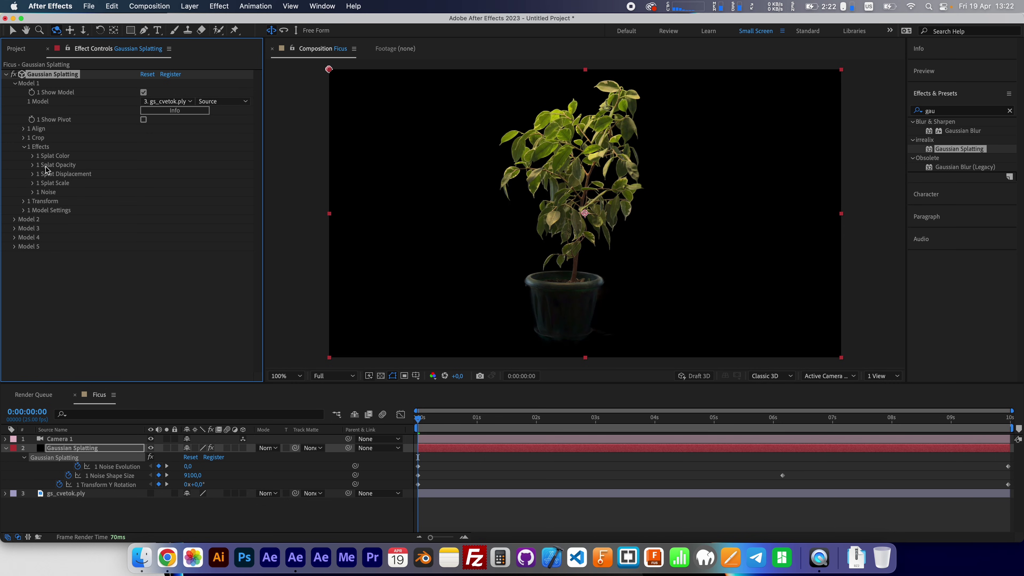
- Enable Splat Scale with its shape preview and set the Scale Shape Size to 5220
click(32, 183)
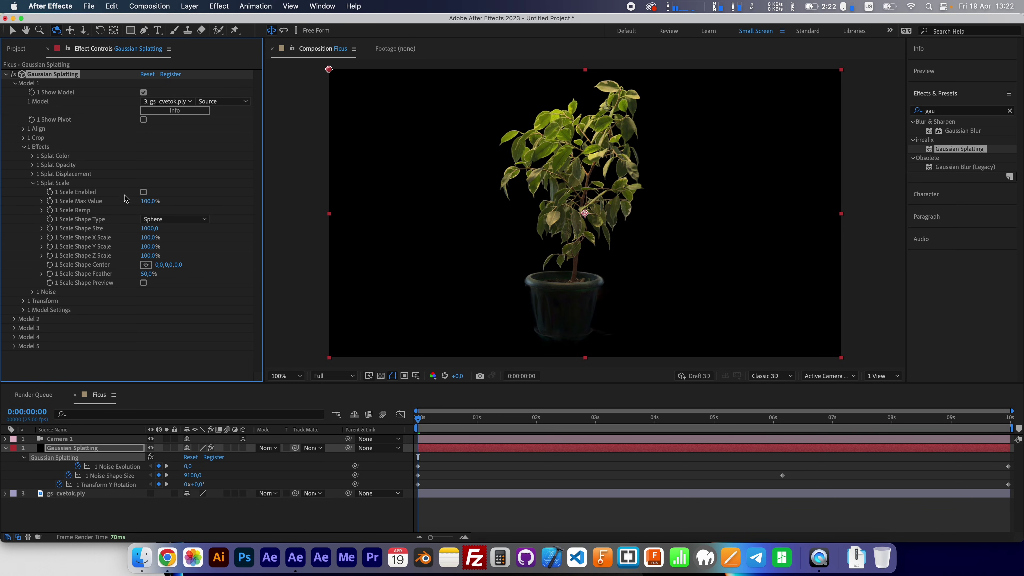
click(144, 193)
click(144, 283)
drag(149, 228, 353, 210)
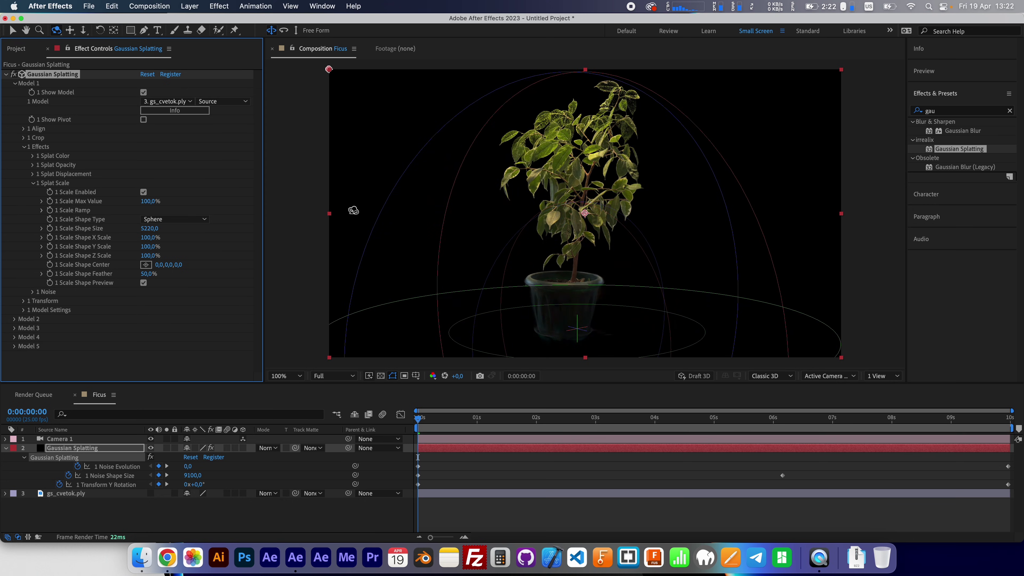
- Flatten the Scale Ramp by raising its end point and reduce the Scale Max Value to 3%
click(41, 211)
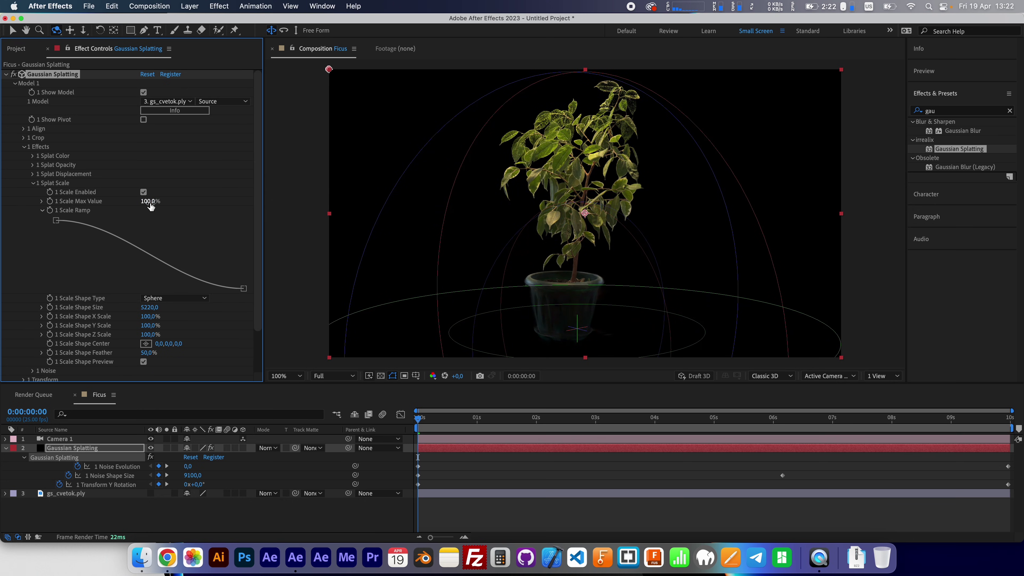
drag(148, 204, 103, 206)
drag(244, 293, 244, 221)
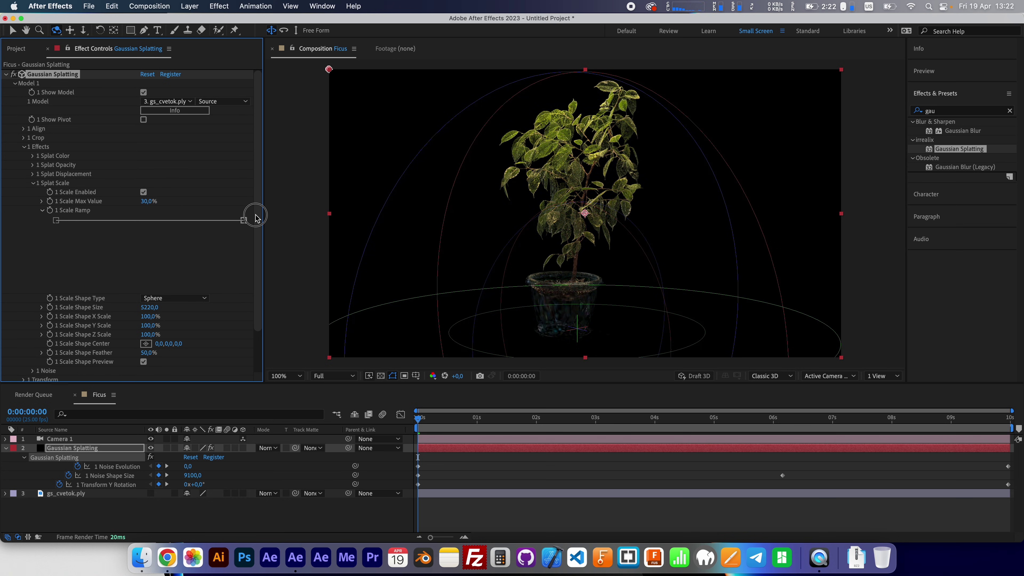
drag(143, 204, 128, 205)
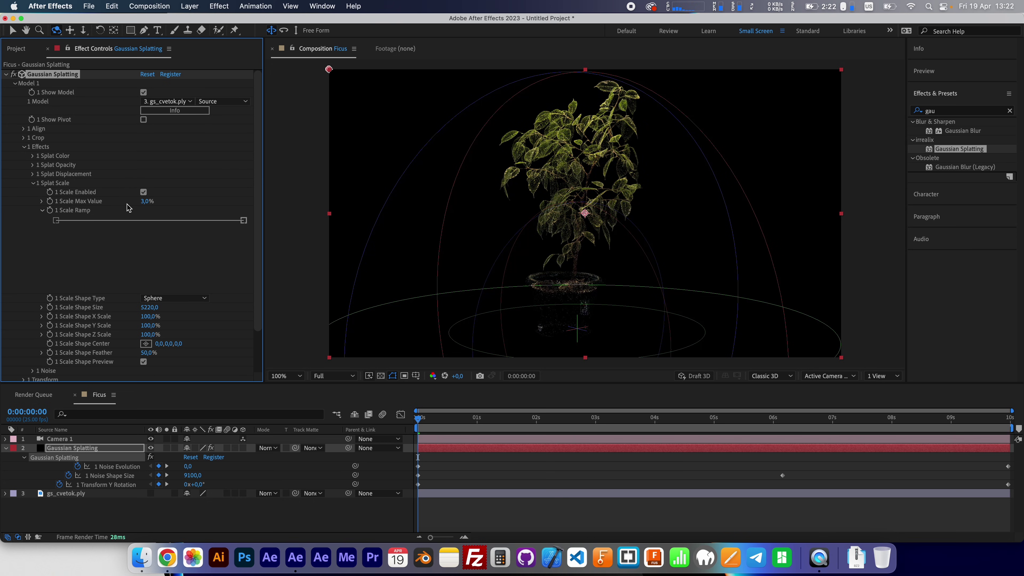
- Enable Splat Opacity with its shape preview and set the Opacity Shape Size to 5270
click(32, 165)
click(144, 174)
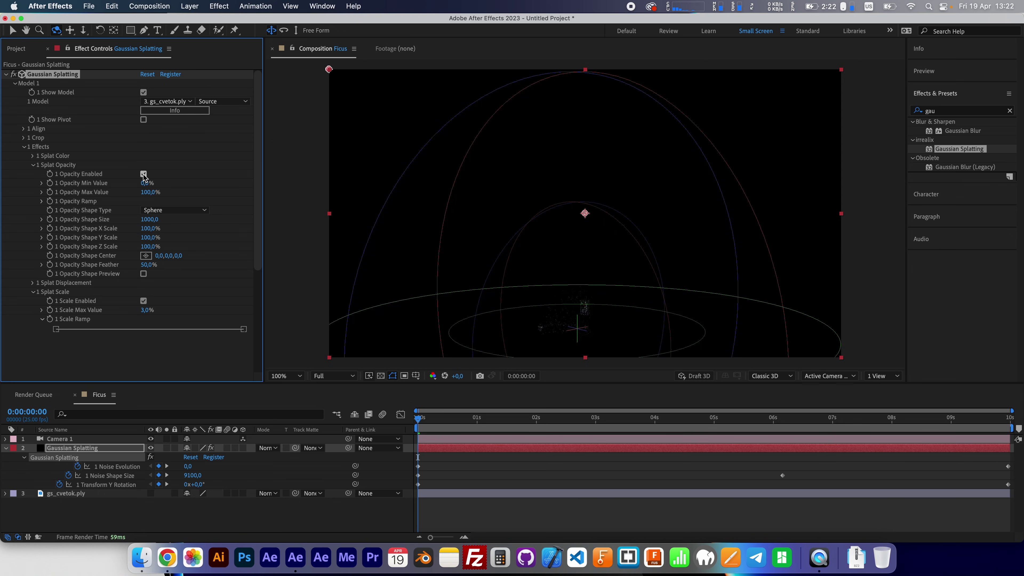
scroll(182, 199, down, 1)
click(144, 256)
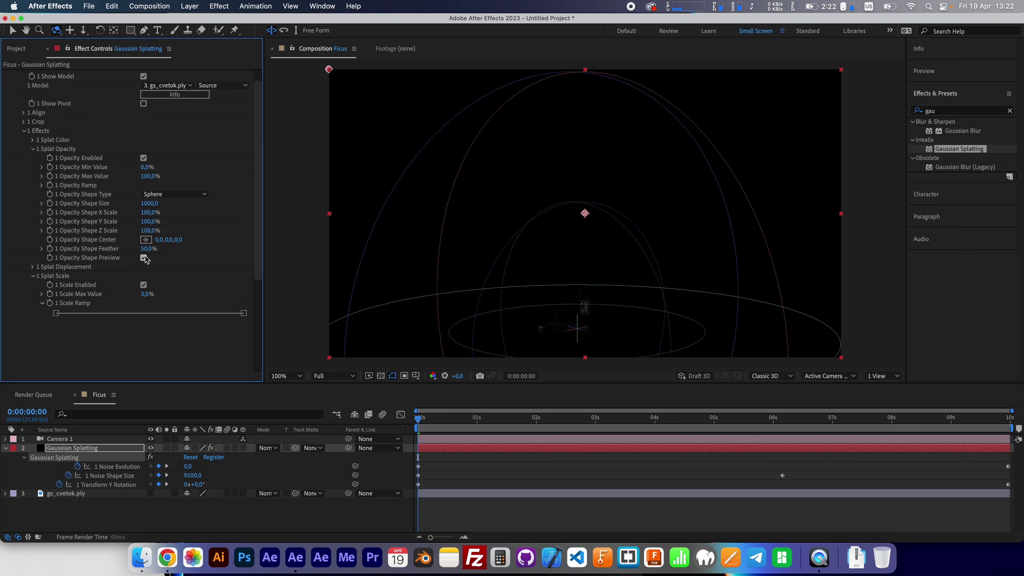
drag(149, 203, 372, 201)
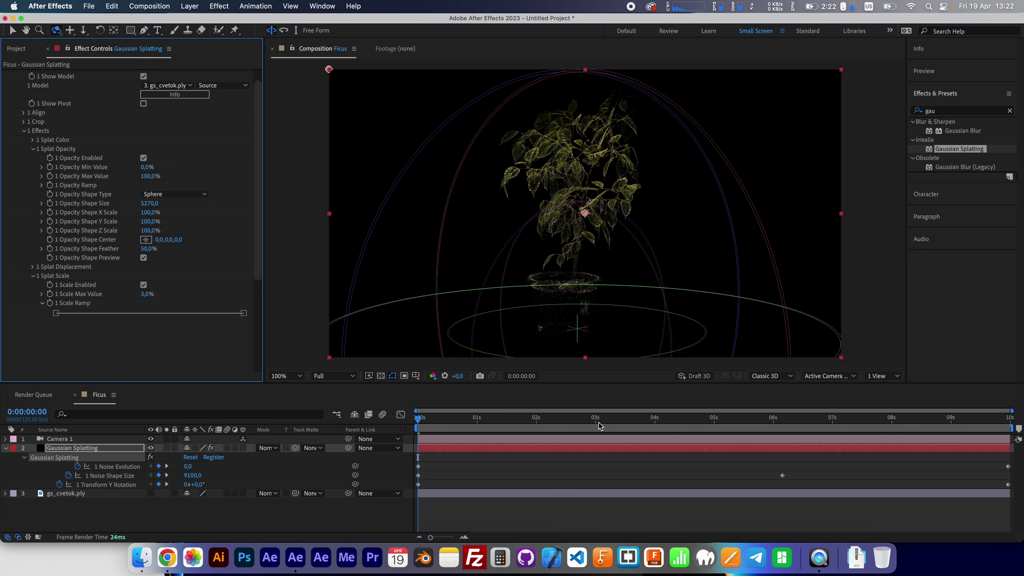
- Animate Opacity Shape Size from 0 at the composition start to 5270 at 0:00:03:22 and reveal the layer's keyframes
drag(608, 422, 648, 426)
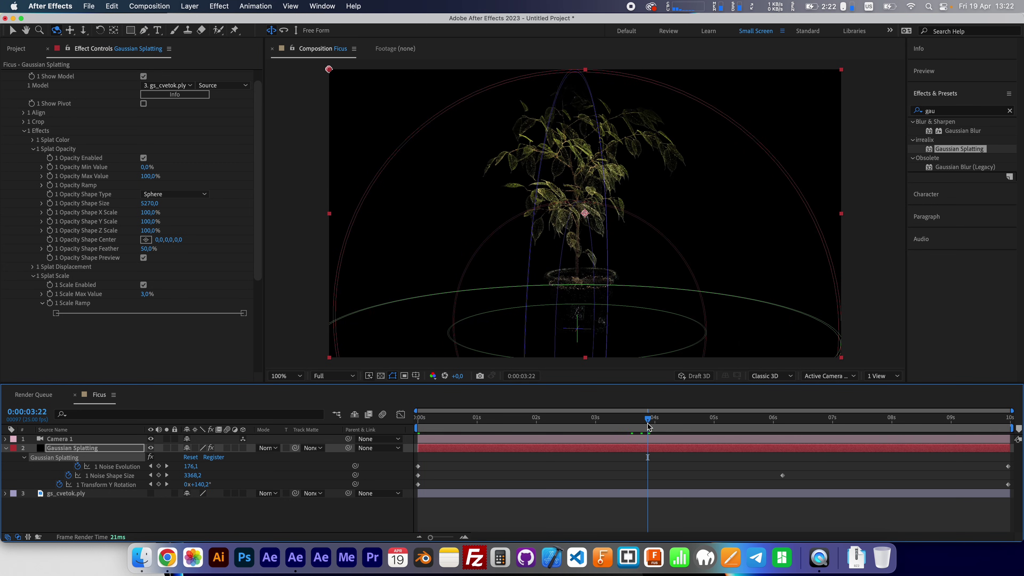
click(51, 206)
drag(648, 423, 290, 428)
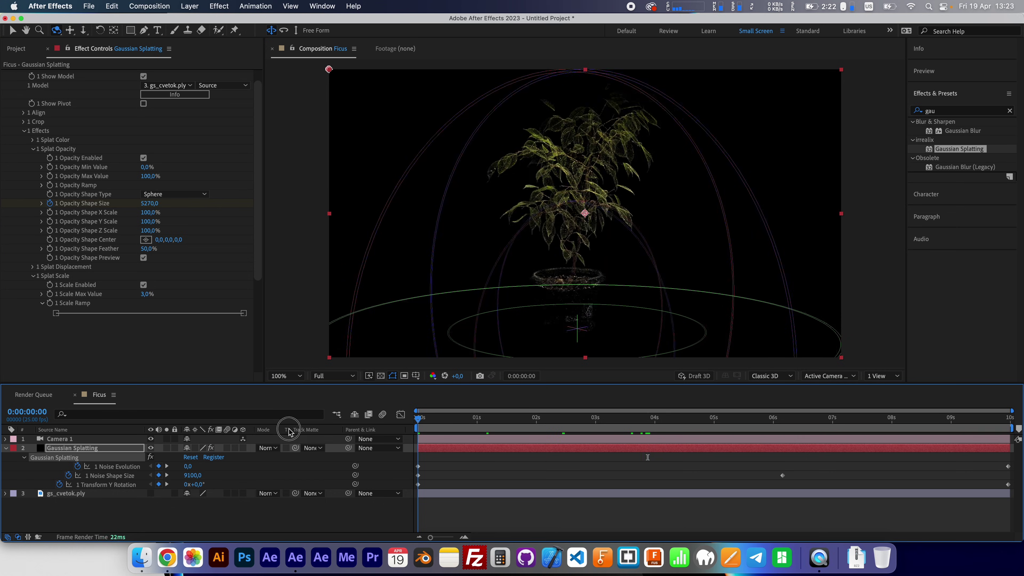
drag(143, 204, 112, 206)
key(u)
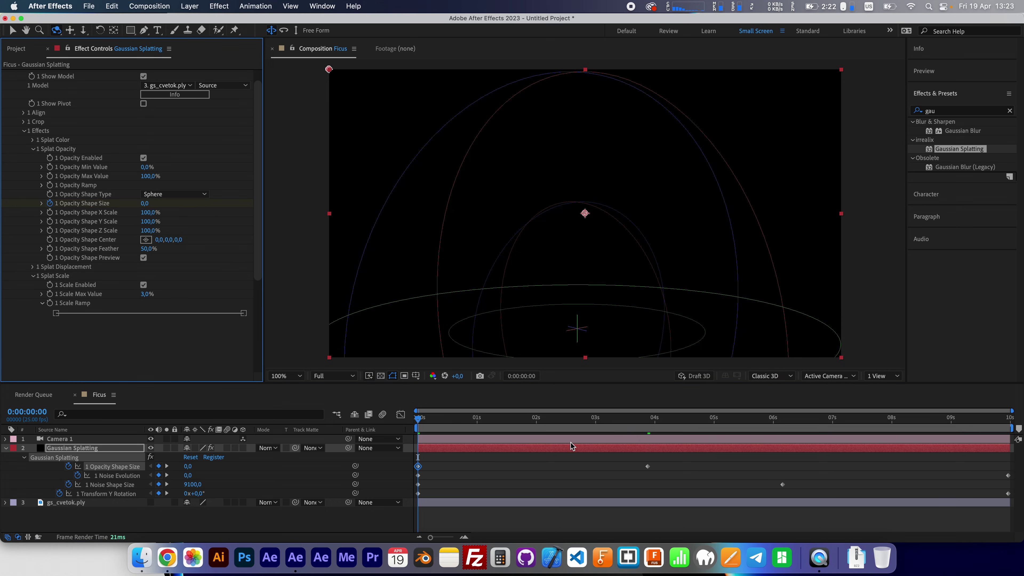
- Collapse Splat Opacity, set the Scale Max Value to 100% and restore the Scale Ramp's descending curve
click(647, 424)
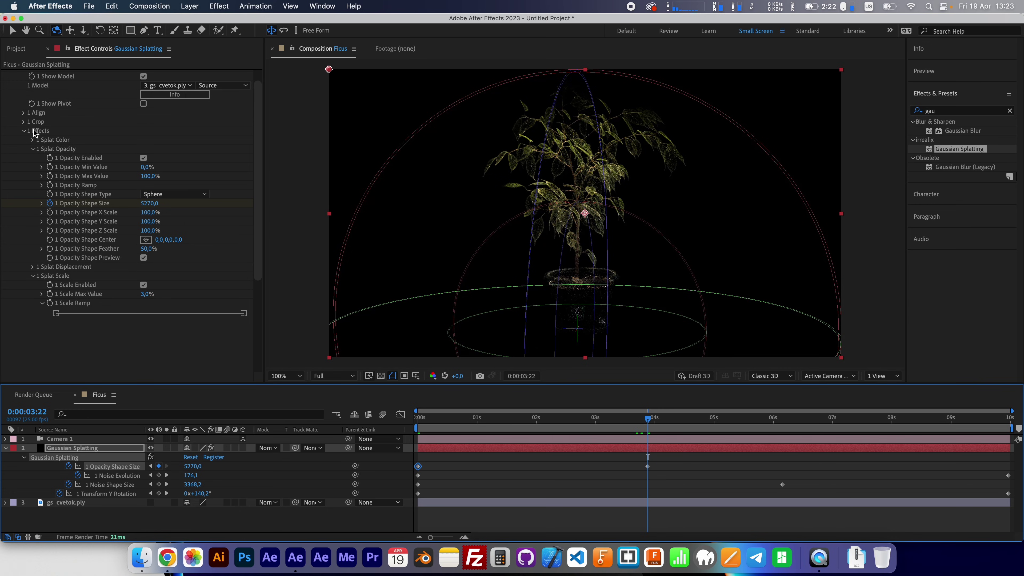
click(34, 152)
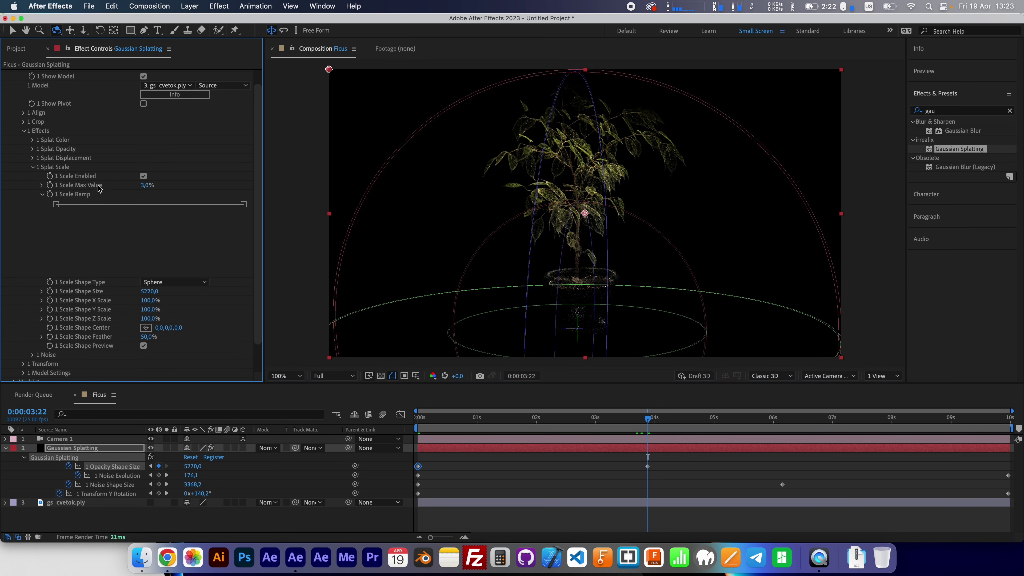
click(145, 187)
text(100)
key(Return)
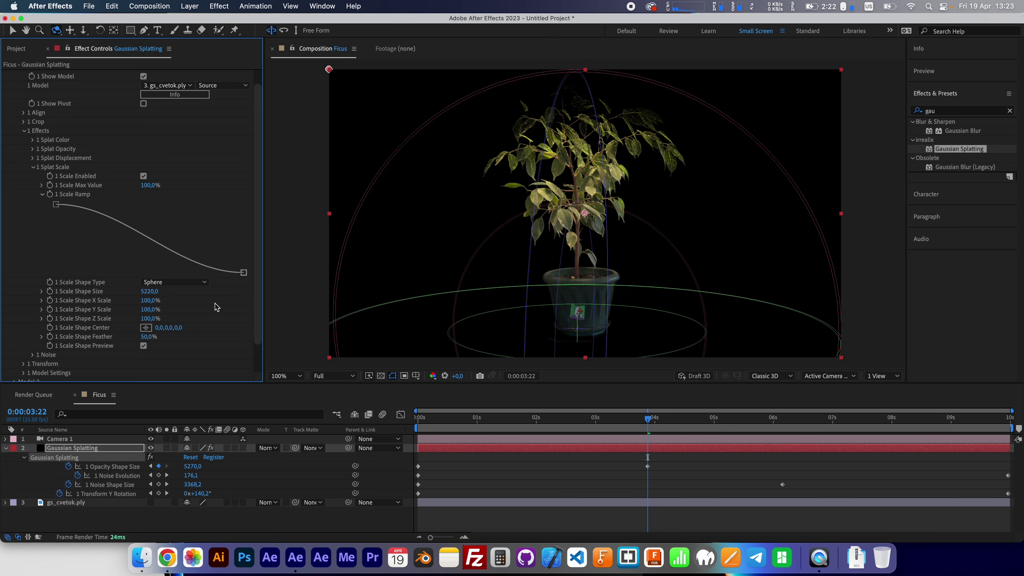
- Animate Scale Shape Size from 0 just before the 3-second mark to 12160 at 0:00:06:07
drag(156, 294, 585, 289)
click(789, 423)
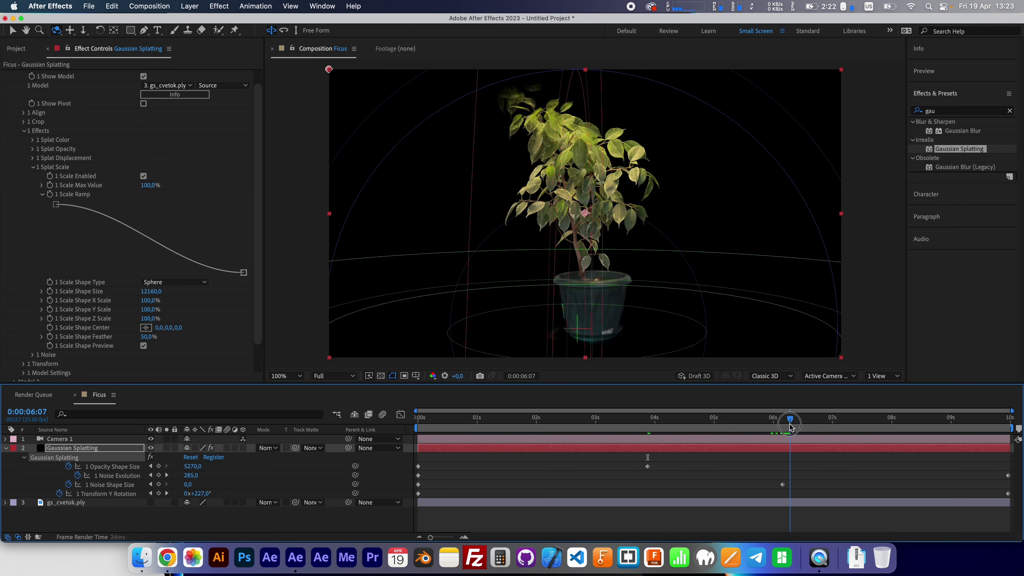
click(49, 292)
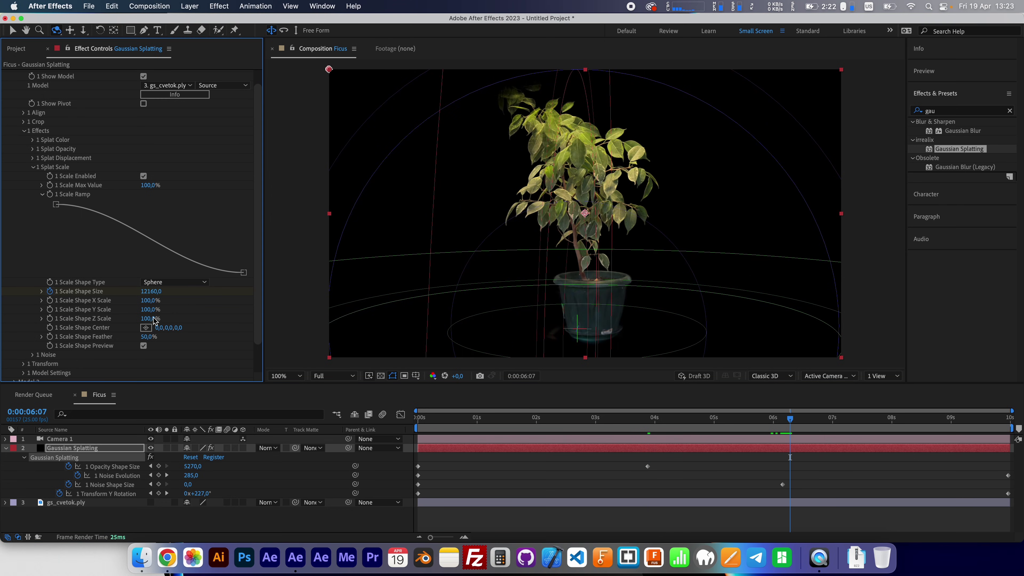
click(584, 423)
drag(150, 291, 96, 310)
- Raise the Scale Ramp's end point slightly and scrub the animation to 0:00:03:21
drag(428, 424, 500, 422)
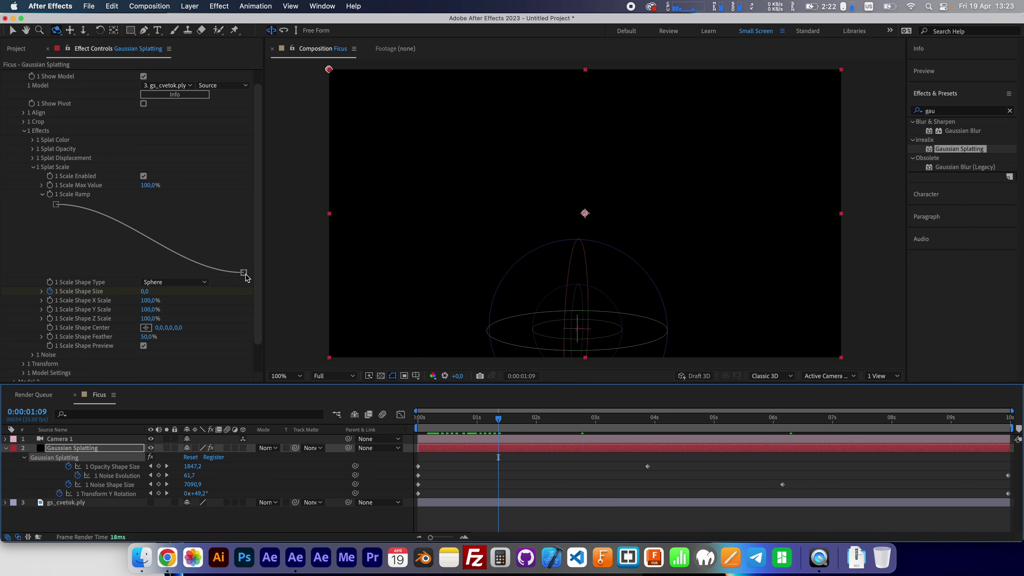
drag(246, 275, 247, 272)
drag(498, 423, 645, 422)
- Turn off the Scale and Opacity shape previews and collapse both effect groups
click(144, 346)
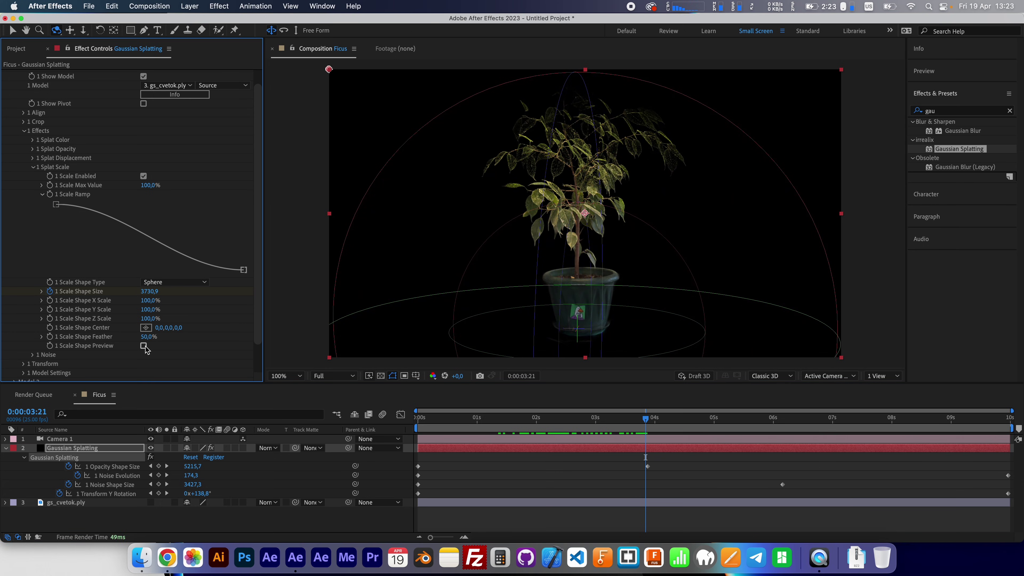
click(33, 150)
click(144, 259)
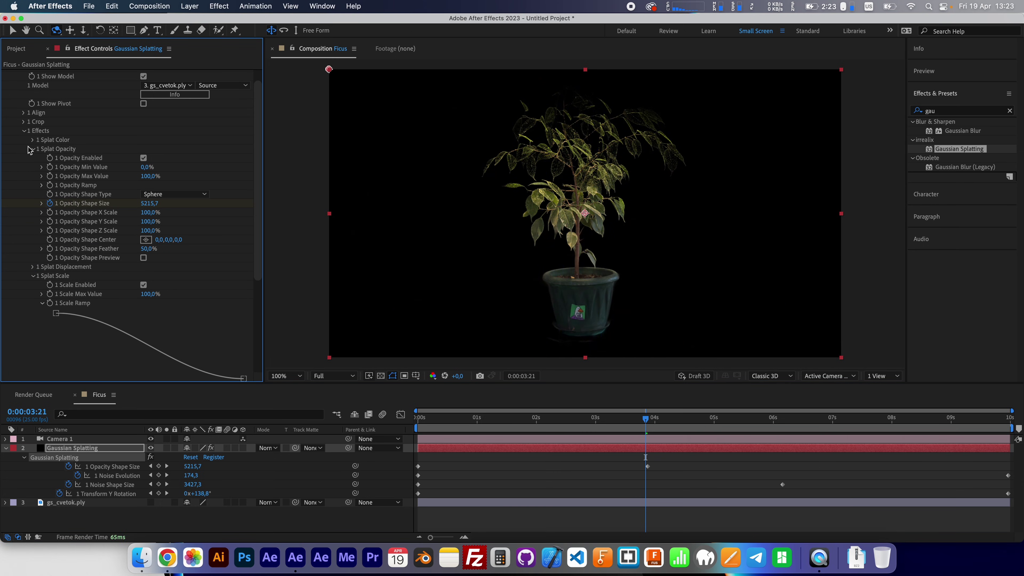
click(33, 150)
click(32, 167)
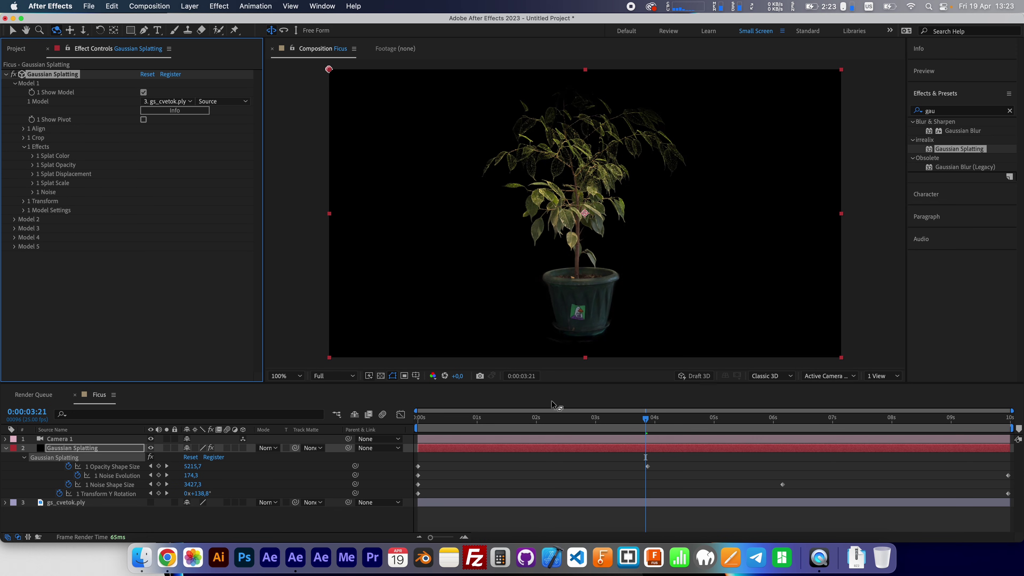
- Set the Opacity Shape Size keyframe at 0:00:03:22 to 12470 and scrub the animation back to the start
drag(647, 428, 396, 431)
drag(544, 427, 652, 456)
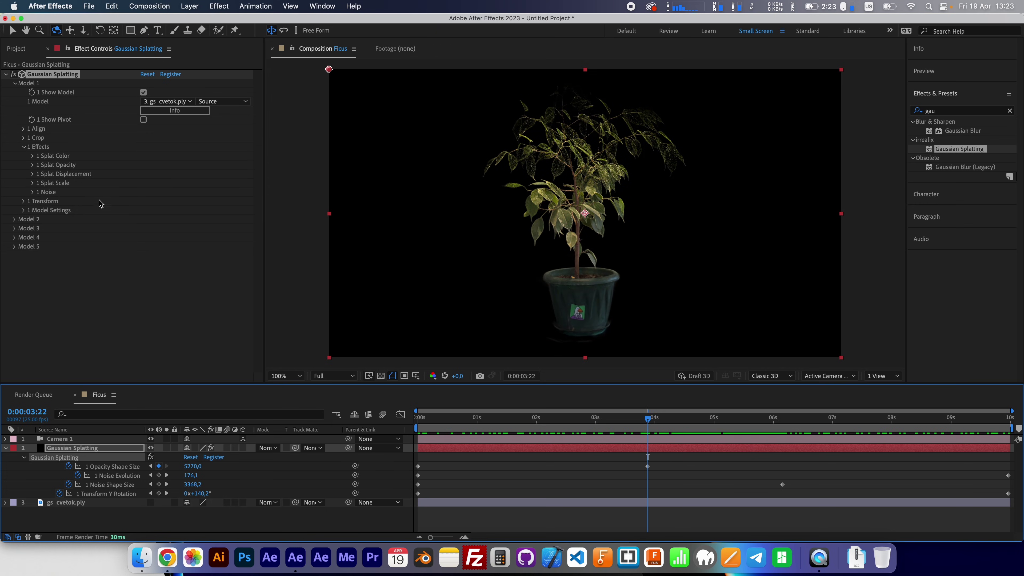
click(33, 165)
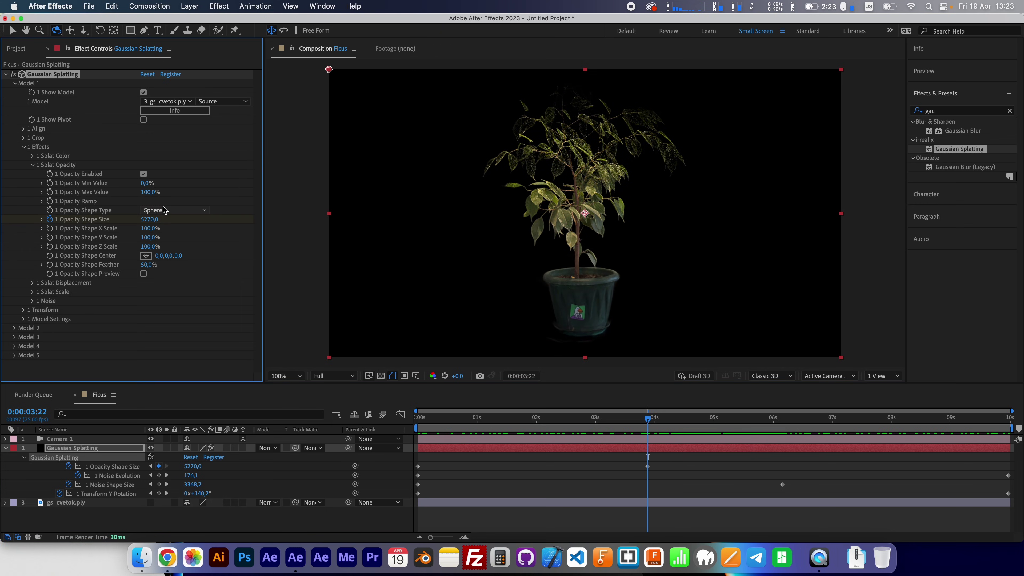
drag(148, 222, 168, 219)
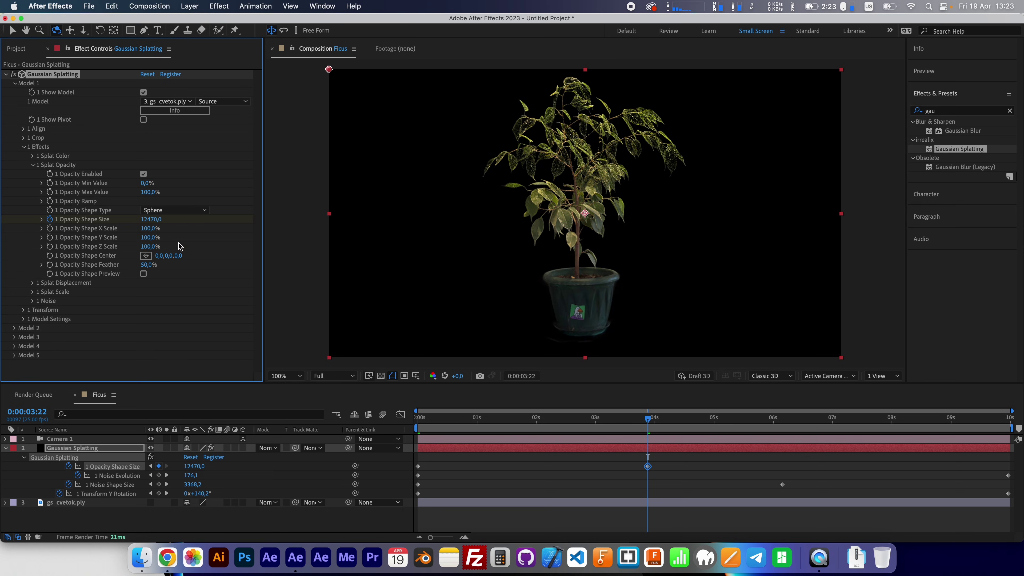
drag(665, 423, 411, 433)
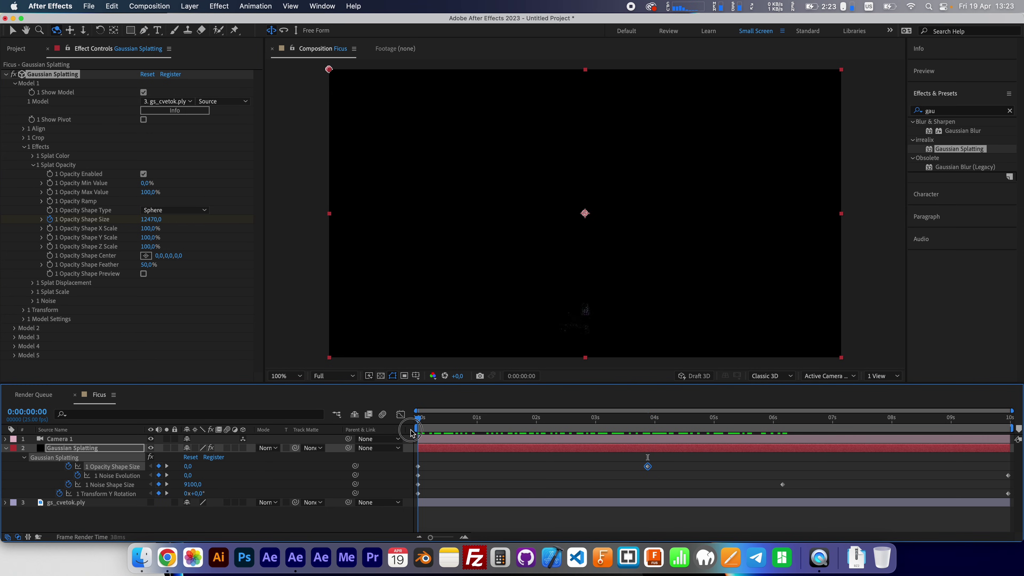